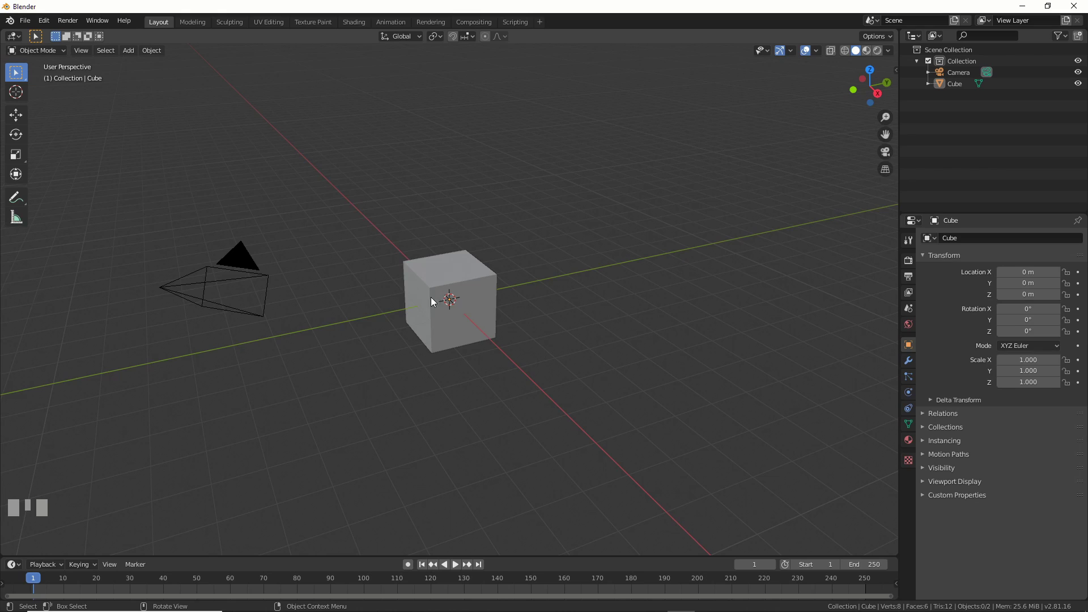
In the Shading workspace, preview the cube in Rendered mode and enable Bloom in Render properties
click(356, 23)
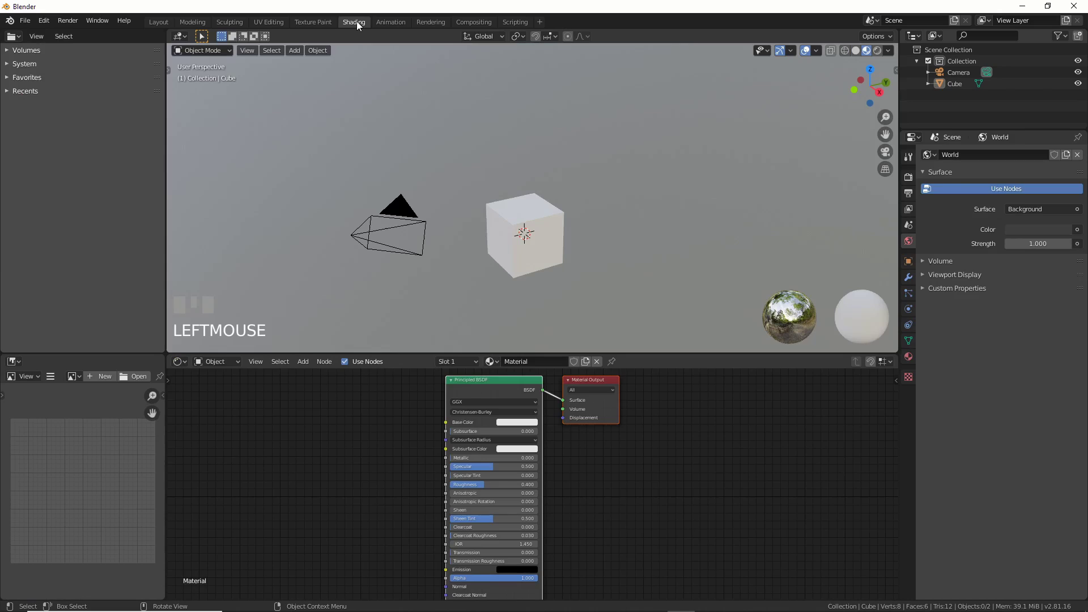
mouse_move(558, 285)
shift+middle_down()
mouse_move(565, 250)
mouse_move(565, 272)
shift+middle_up()
scroll(565, 257, up, 5)
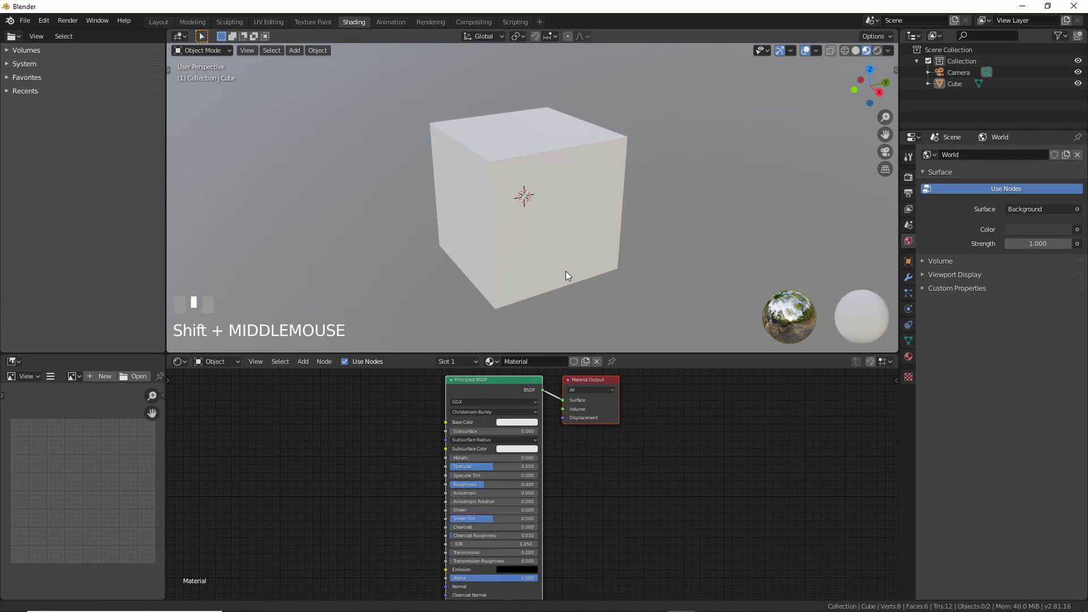
click(877, 51)
mouse_move(718, 240)
middle_down()
mouse_move(687, 240)
mouse_move(707, 241)
middle_up()
click(909, 177)
click(933, 245)
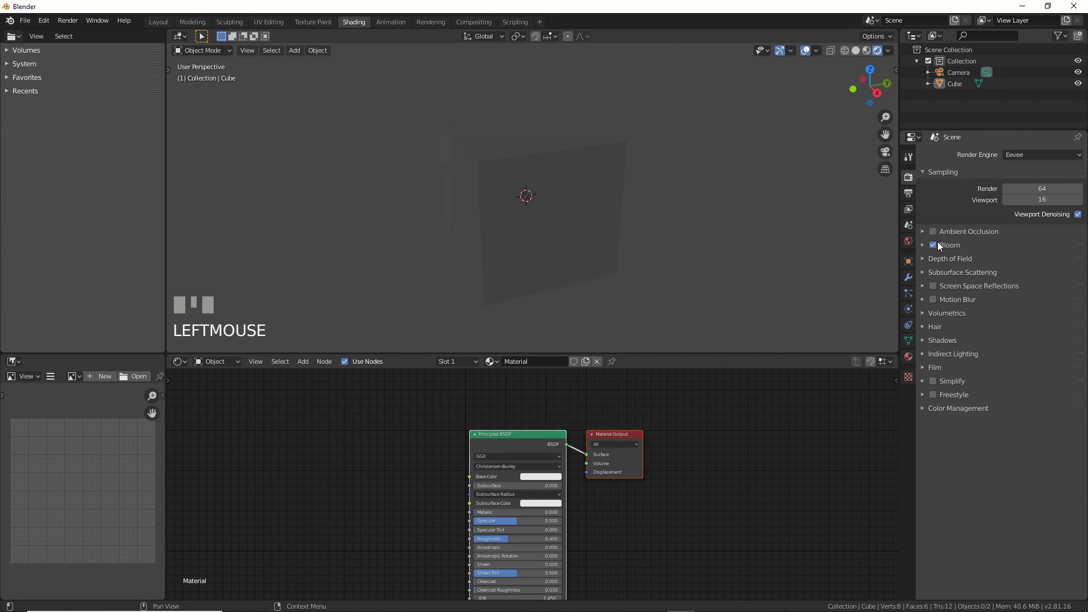
scroll(518, 434, up, 1)
Replace the Principled BSDF with a Mix Shader connected to the material Surface output
key(Delete)
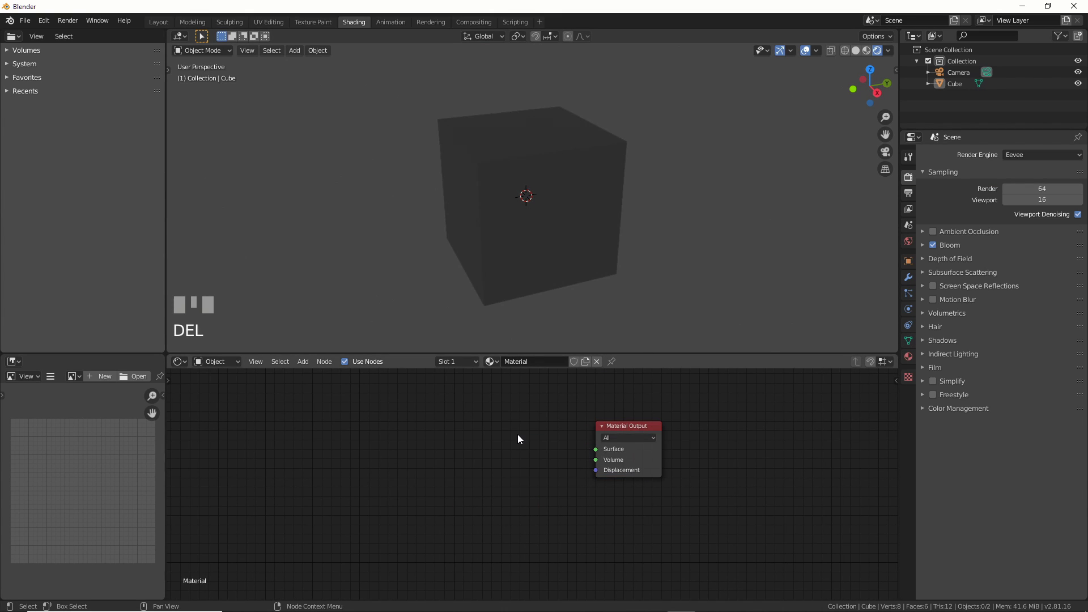
key(shift+a)
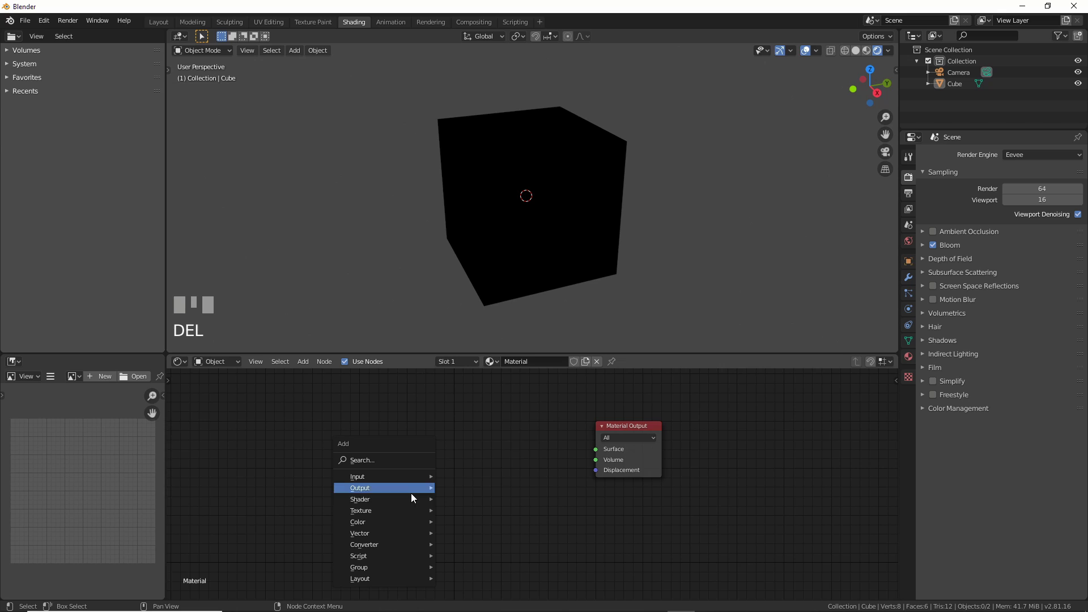
click(489, 467)
drag(546, 478, 595, 449)
drag(505, 467, 511, 453)
Add Emission and Transparent BSDF nodes feeding the two Mix Shader inputs
key(shift+a)
mouse_move(328, 476)
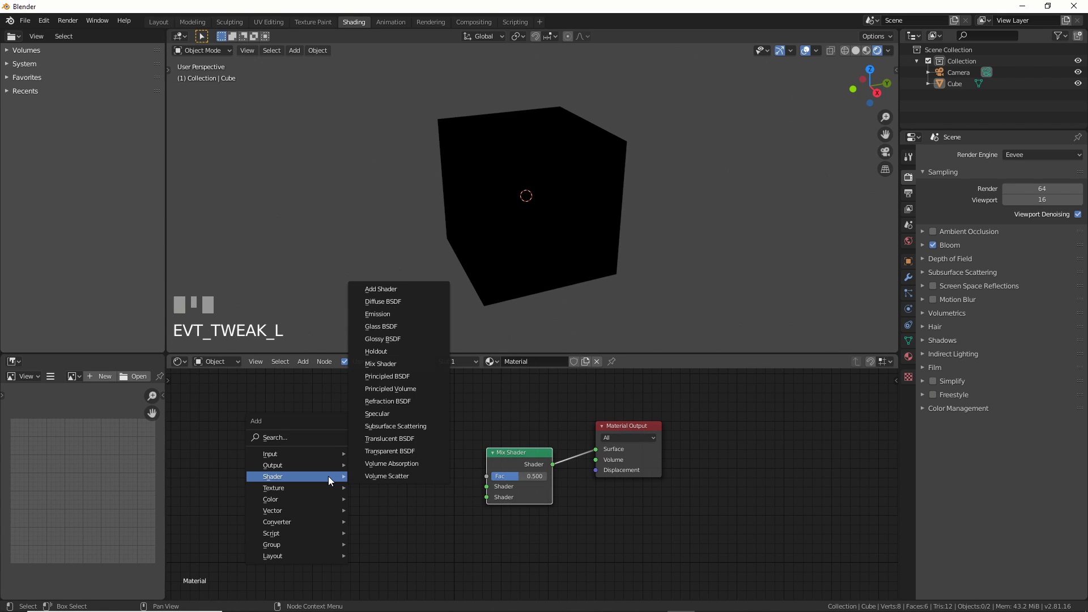
click(378, 314)
click(373, 460)
key(shift+a)
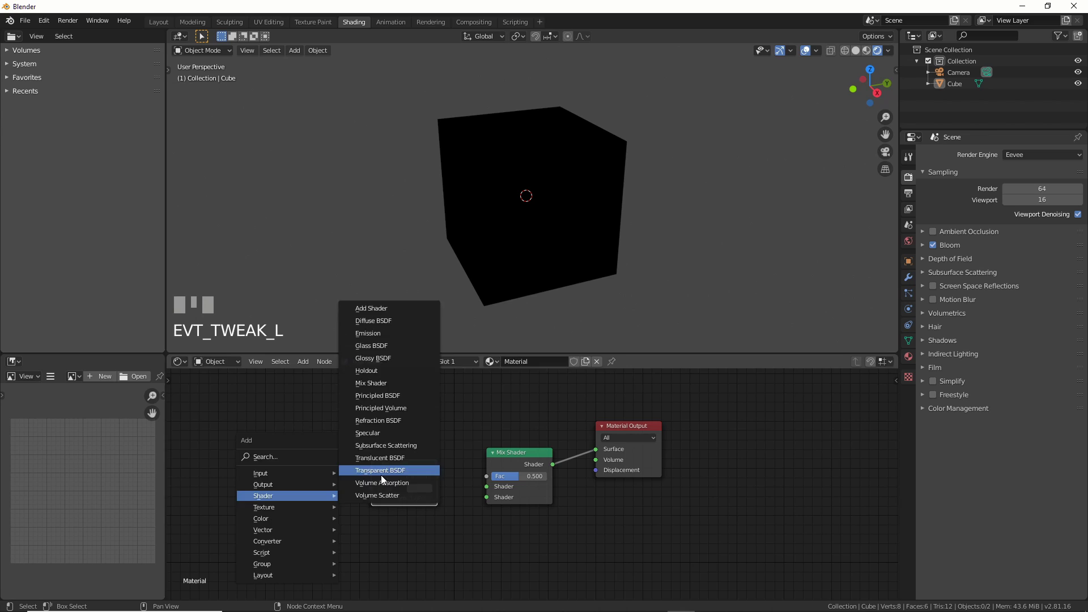
click(381, 475)
click(370, 506)
drag(438, 527, 488, 487)
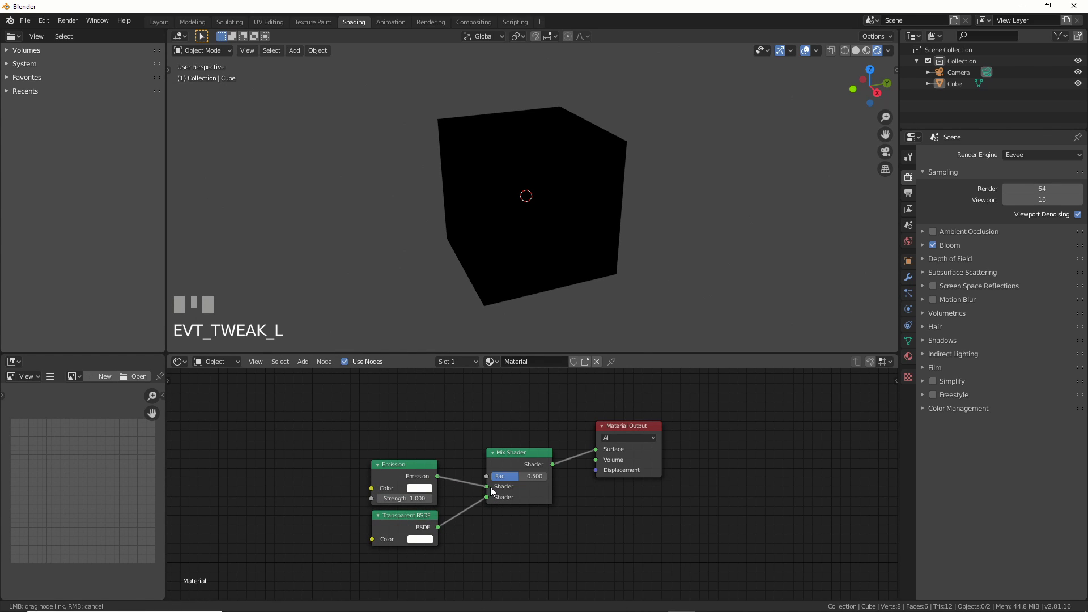
Make the emission colour blue with strength 5.400
click(419, 488)
click(435, 383)
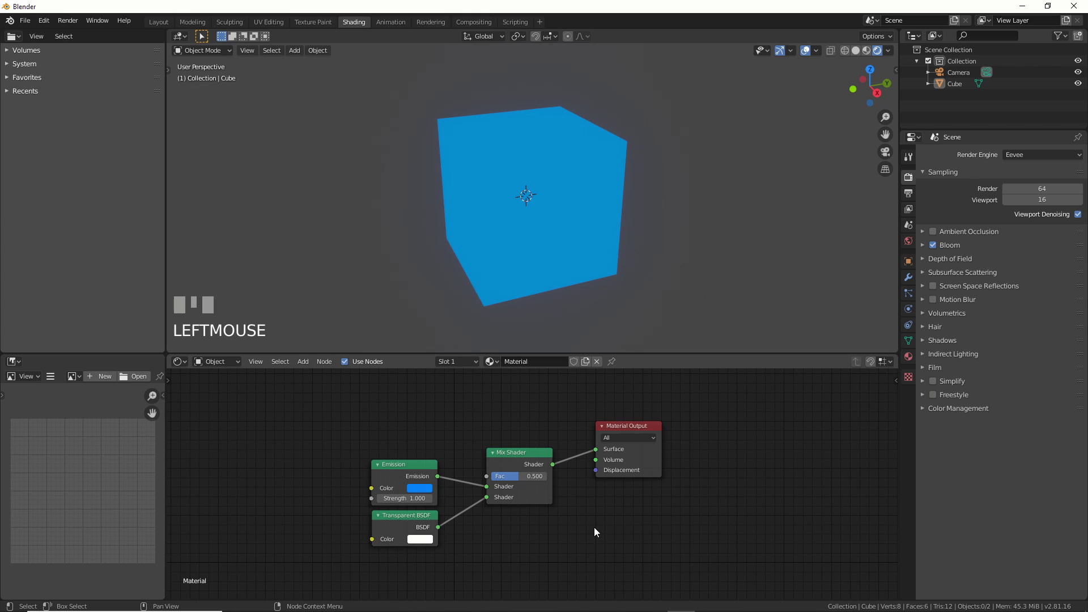
drag(416, 498, 487, 498)
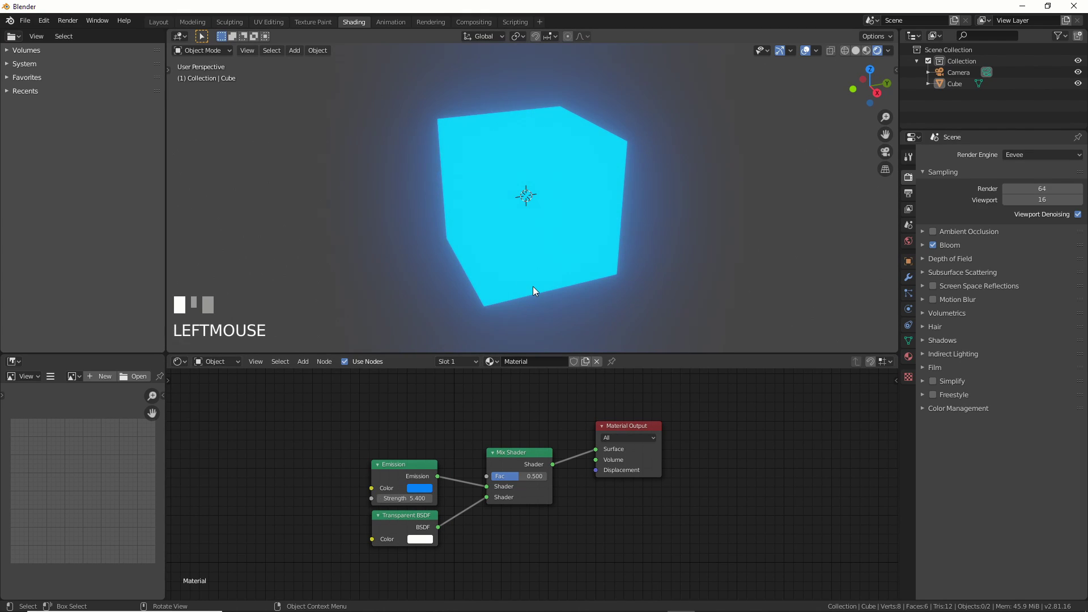
Add a Layer Weight node whose Facing output drives the Mix Shader factor
mouse_move(533, 287)
middle_down()
mouse_move(529, 271)
mouse_move(543, 270)
middle_up()
key(shift+a)
mouse_move(340, 425)
click(440, 287)
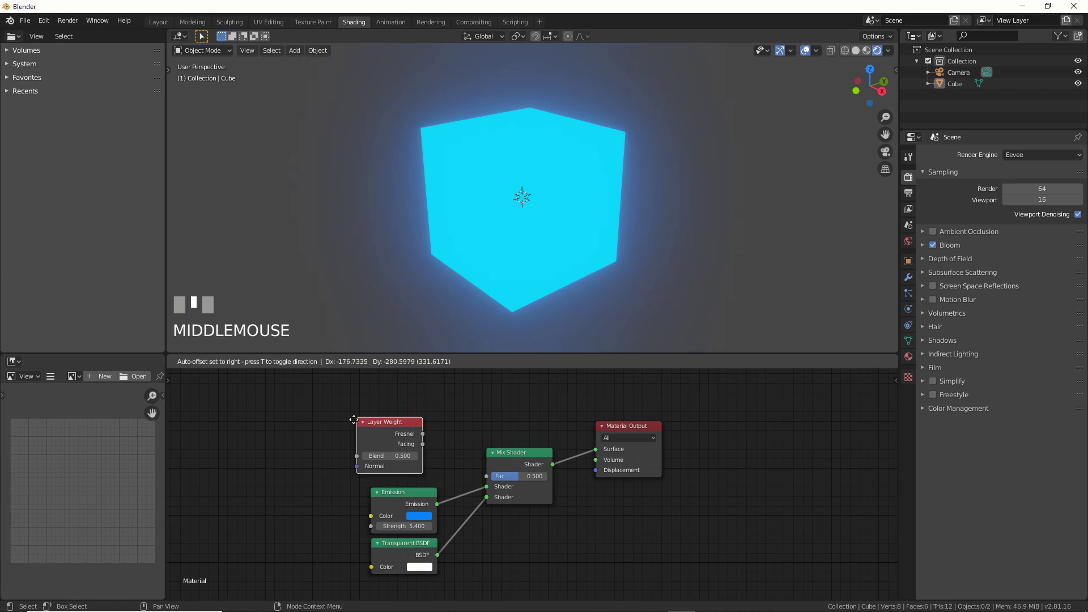
click(426, 428)
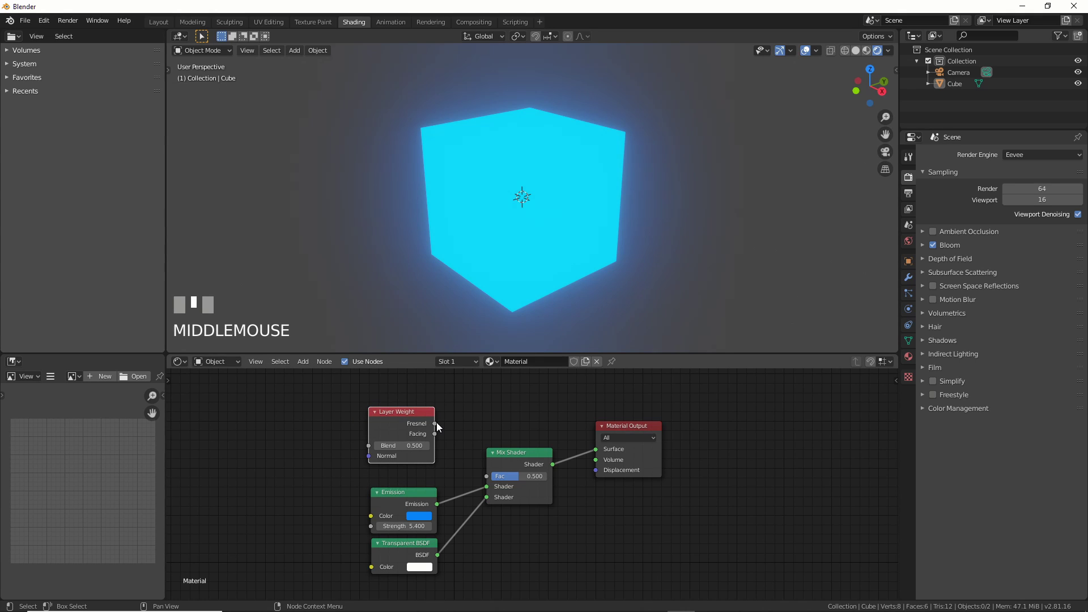
mouse_move(434, 423)
mouse_down()
mouse_move(476, 471)
mouse_move(434, 434)
mouse_up()
drag(435, 434, 485, 479)
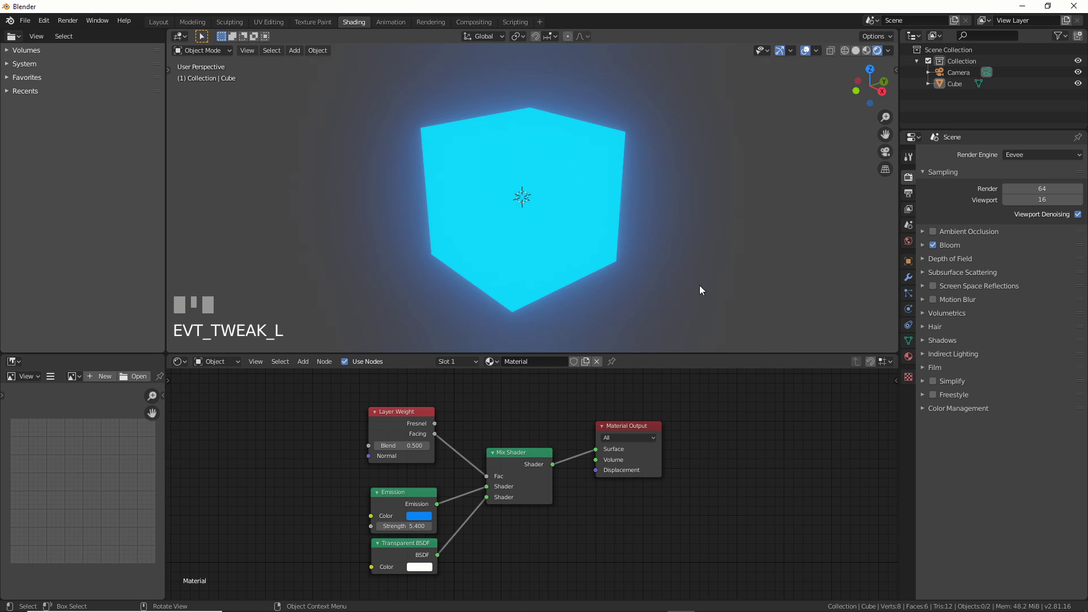
Set the material's blend mode to Alpha Blend
middle_drag(699, 287, 677, 285)
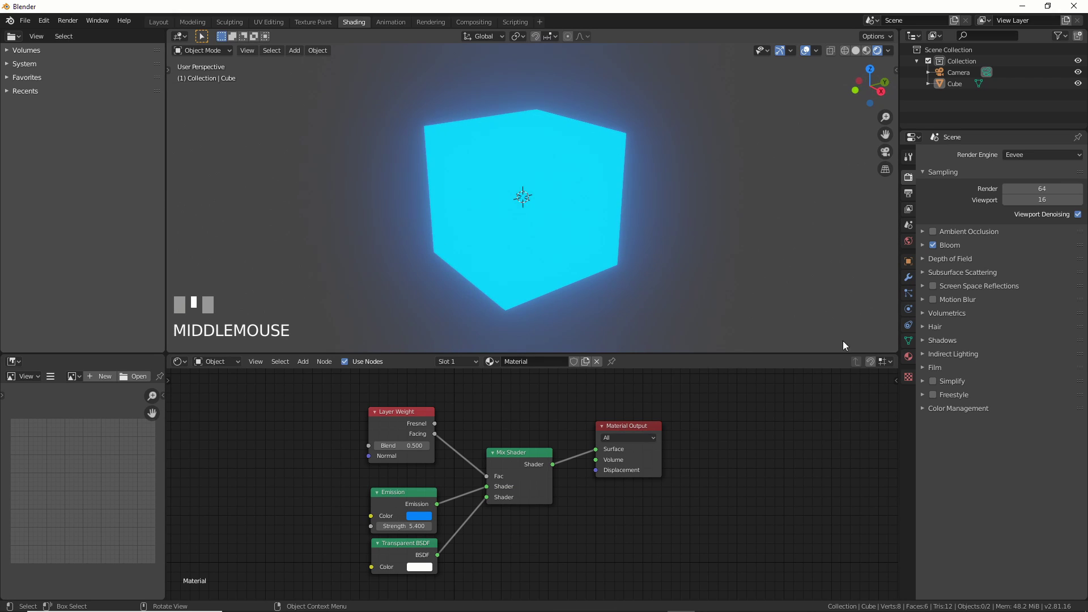
click(907, 358)
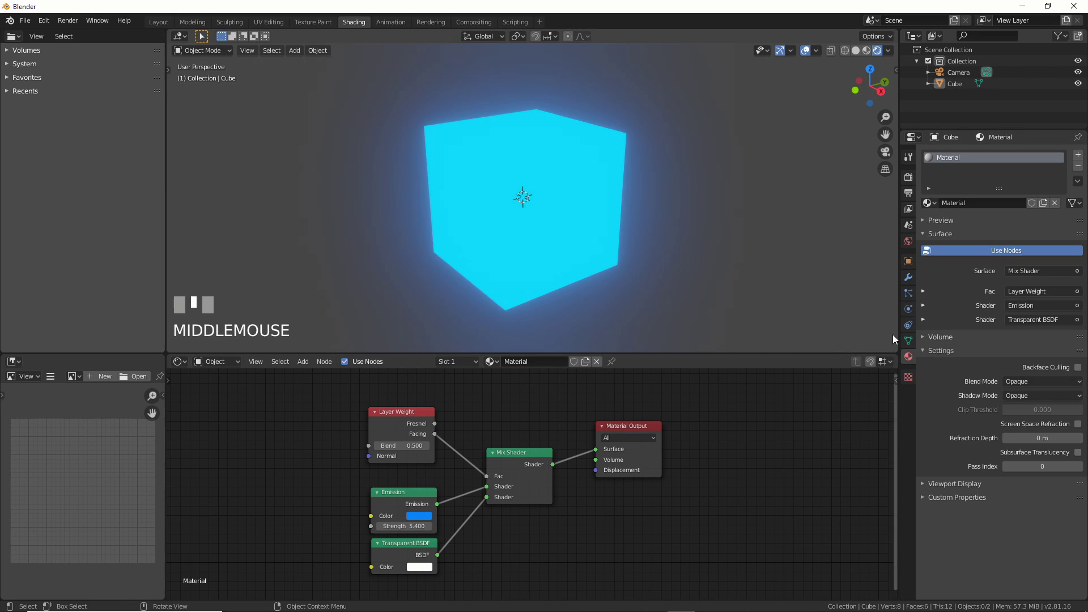
click(993, 379)
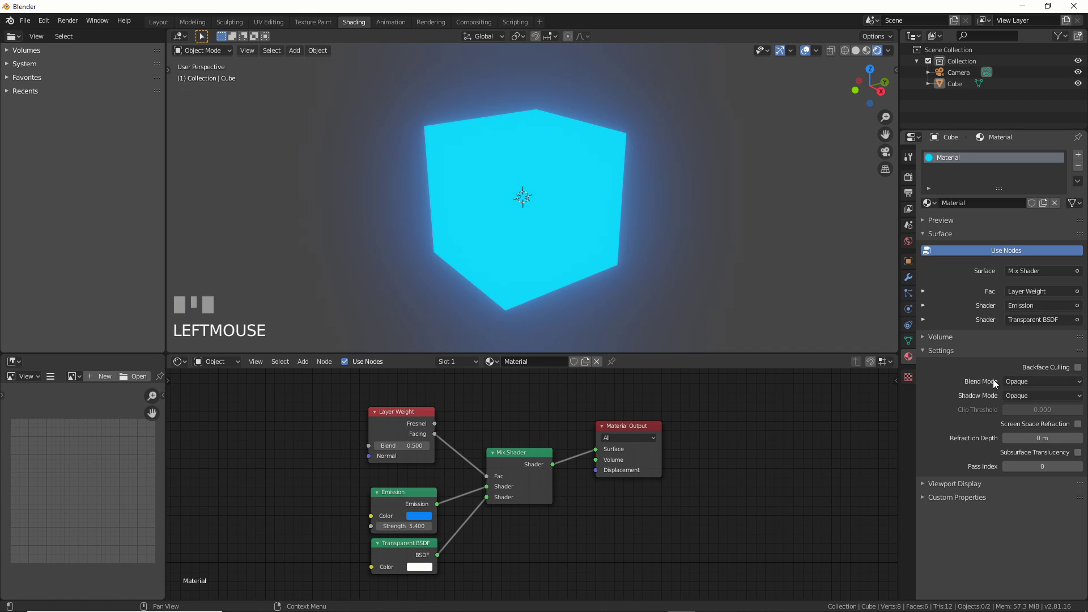
click(1027, 380)
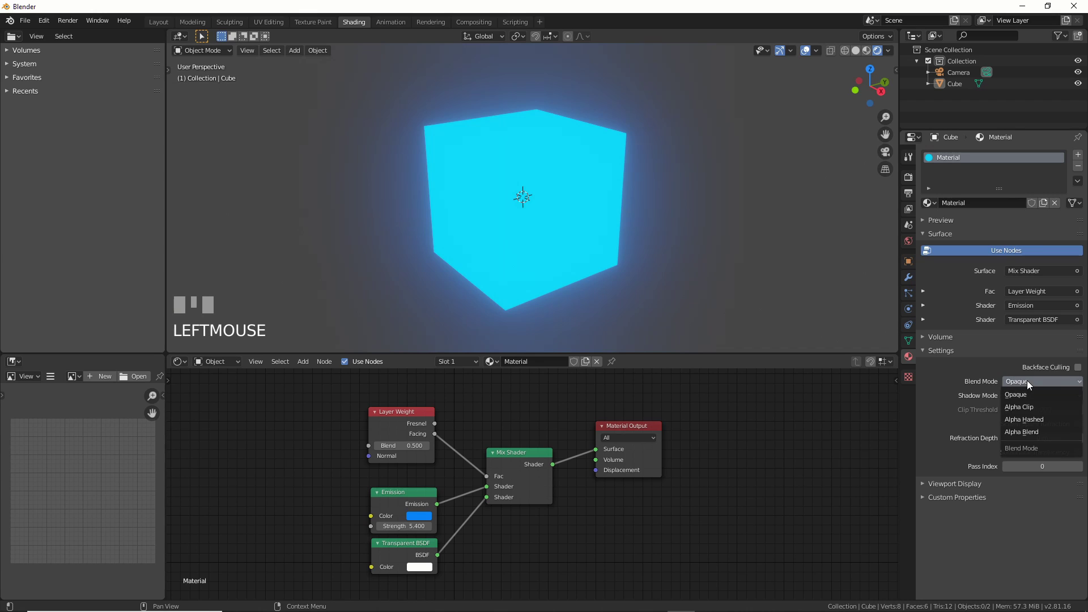
click(1027, 431)
Raise the Layer Weight blend to 0.900 and inspect the cube's inner faces
scroll(447, 409, up, 2)
click(419, 461)
click(420, 461)
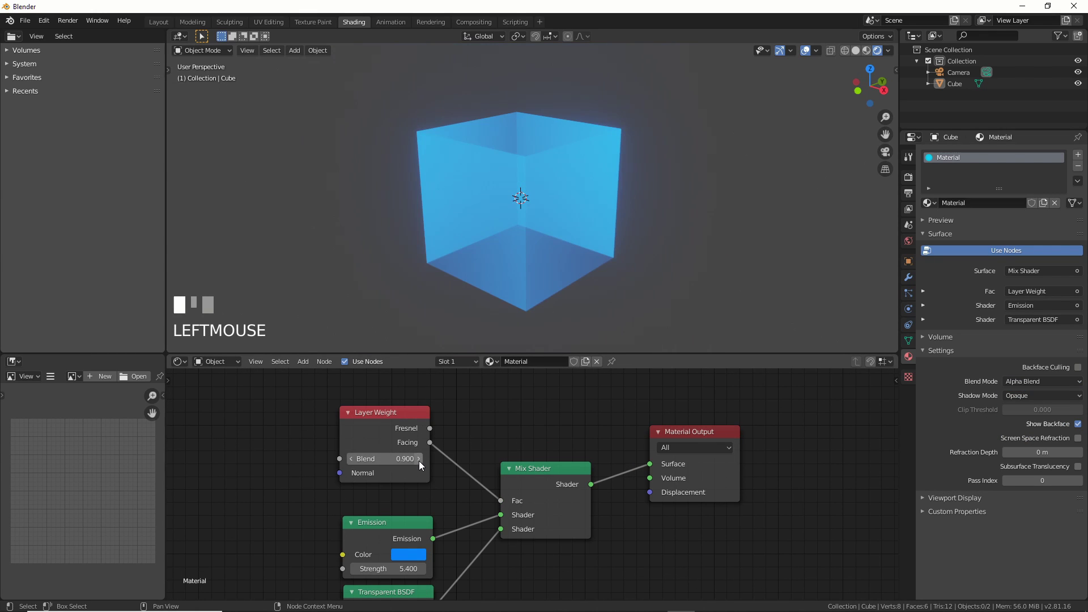
middle_drag(696, 247, 842, 254)
Make the world background colour black
scroll(842, 254, down, 2)
click(908, 241)
click(1030, 230)
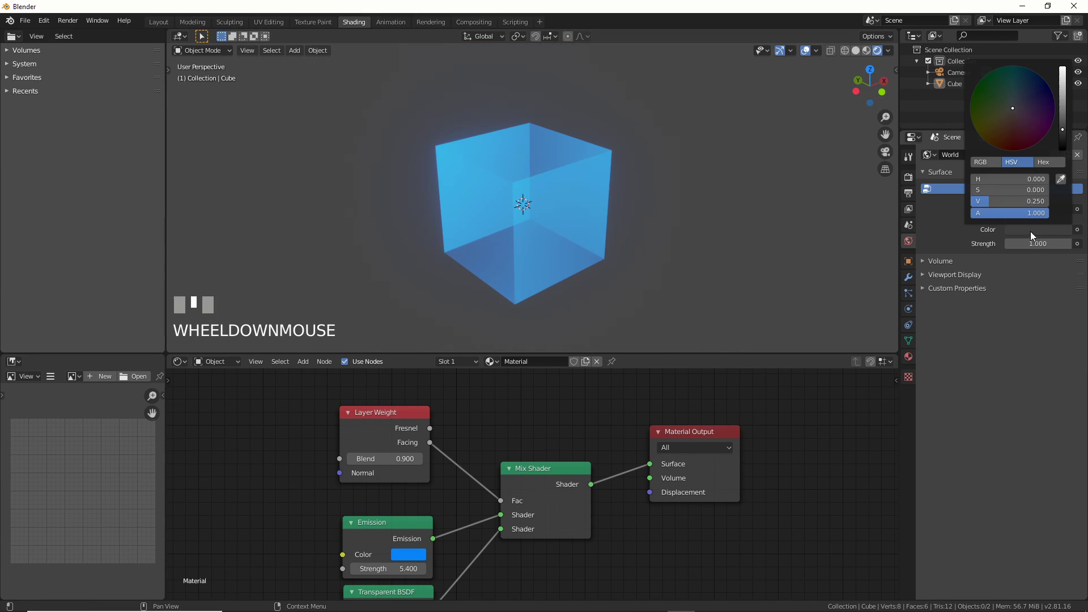
click(1063, 149)
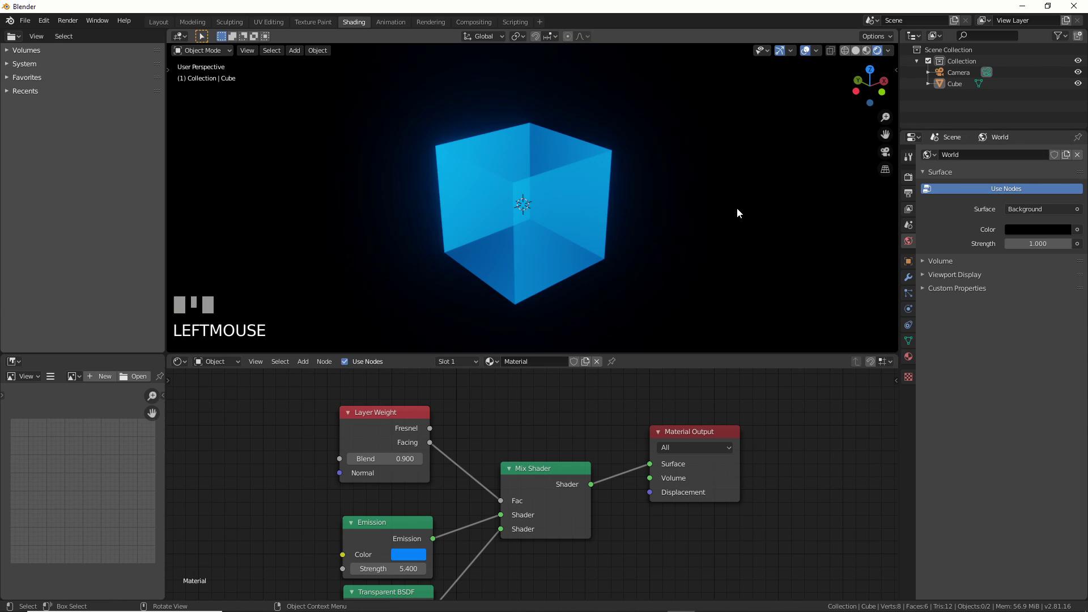
Adjust the Bloom intensity value, then render an image of the glowing cube
click(908, 177)
click(924, 245)
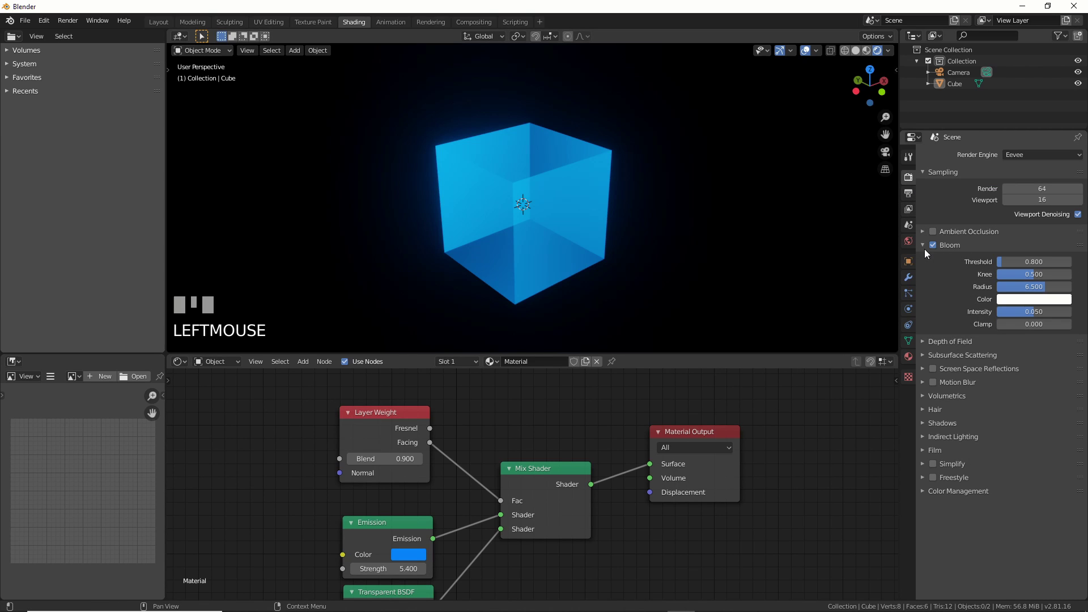
click(1020, 311)
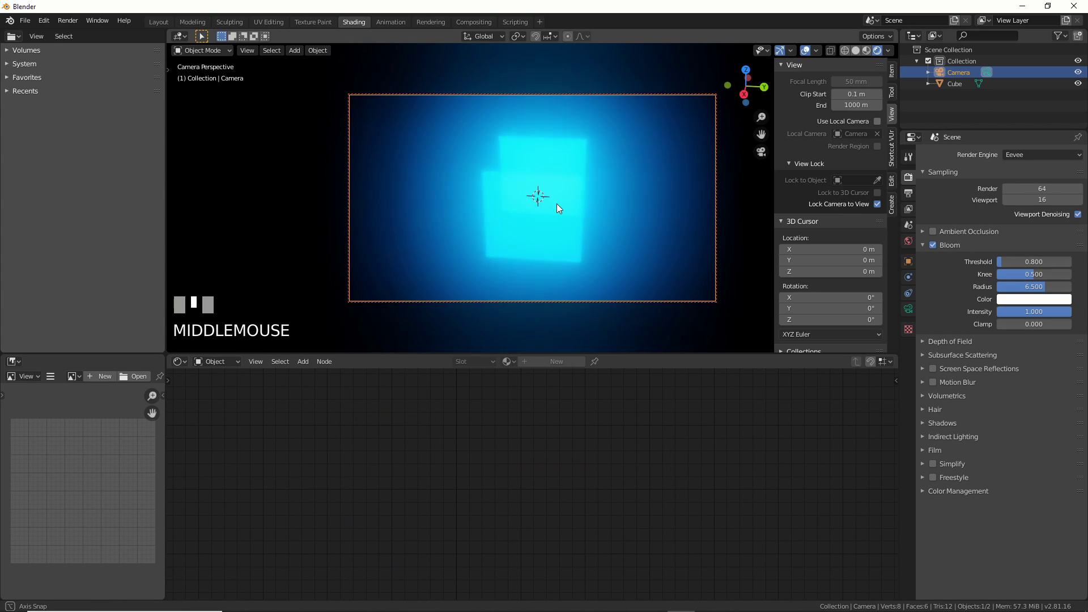
middle_drag(557, 203, 583, 207)
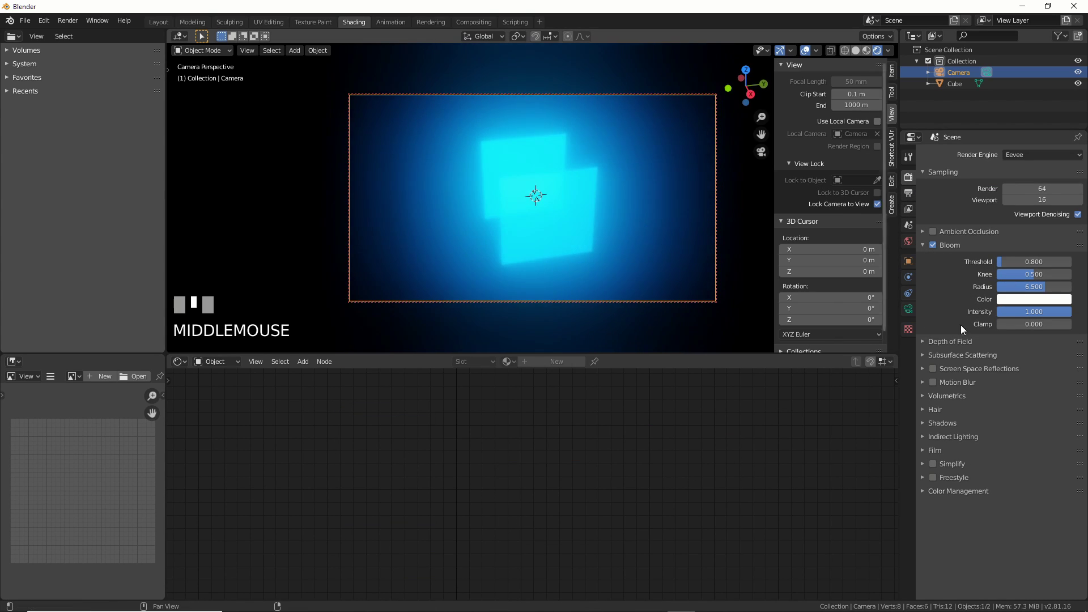
click(1026, 312)
text(.1)
key(Return)
click(67, 20)
click(77, 31)
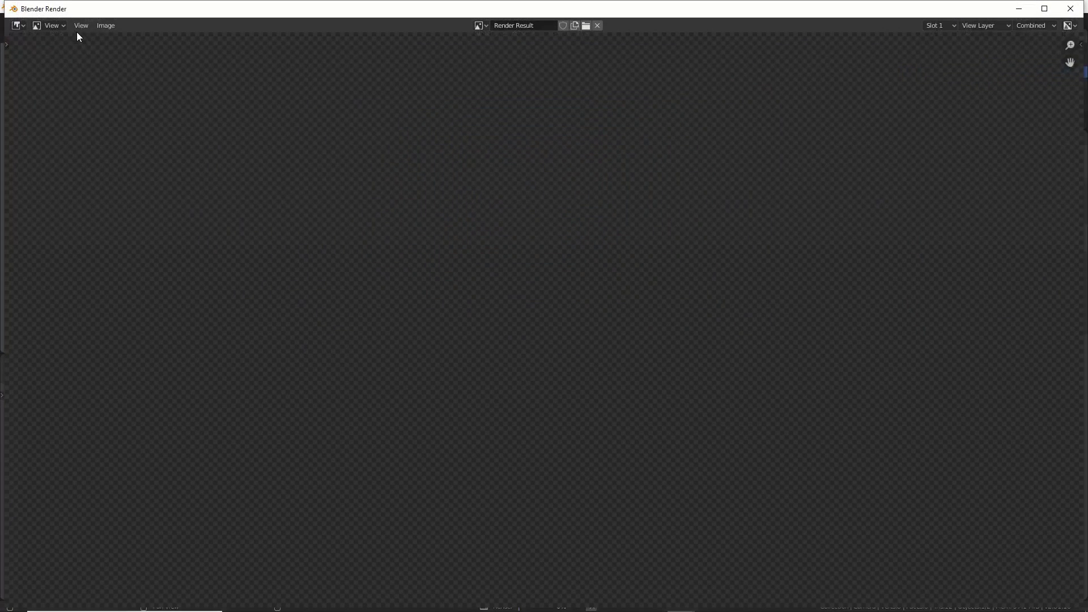
Rename the cube's material to 'hologram' and give it a fake user
click(1070, 9)
click(558, 180)
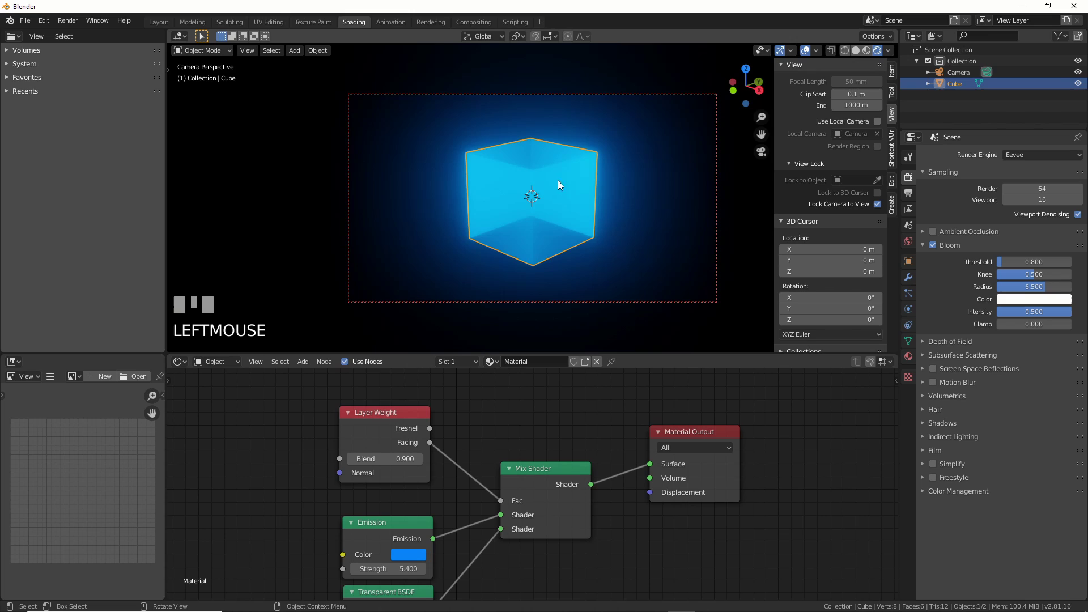
click(534, 363)
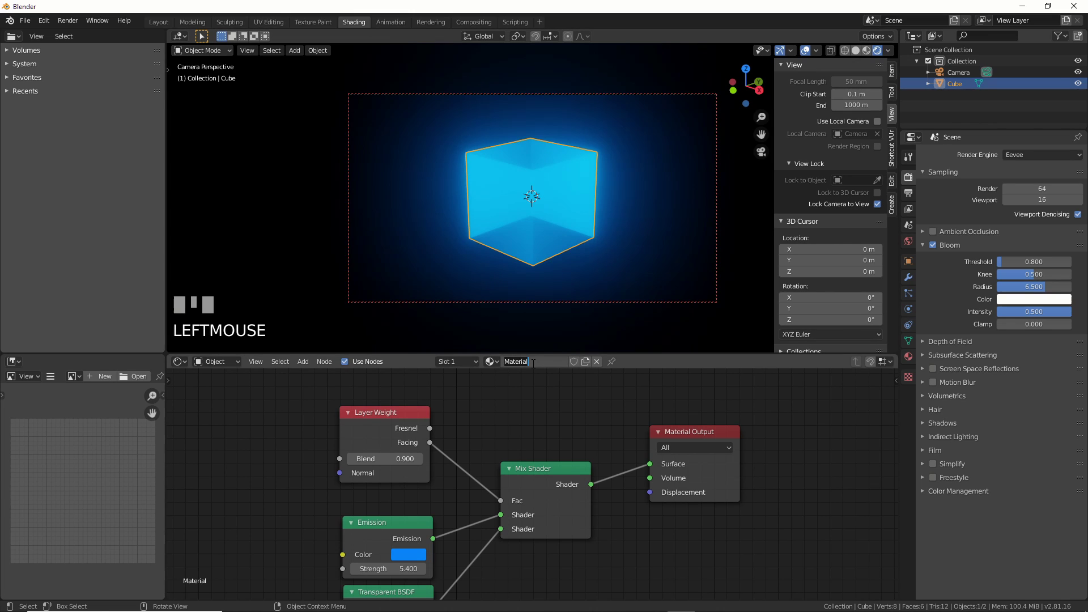
text(hologram)
key(Return)
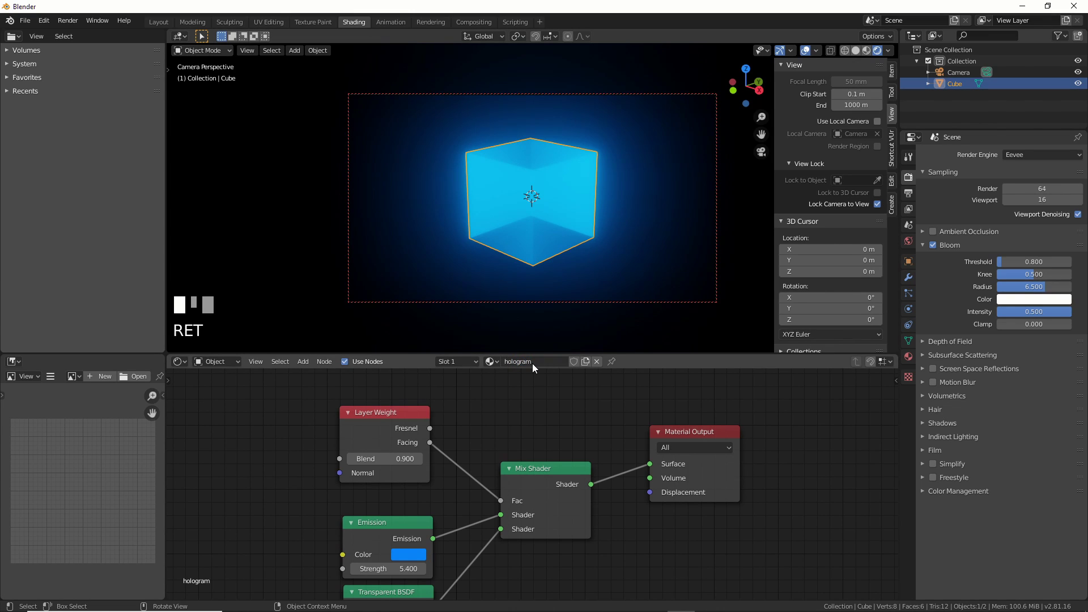
click(577, 362)
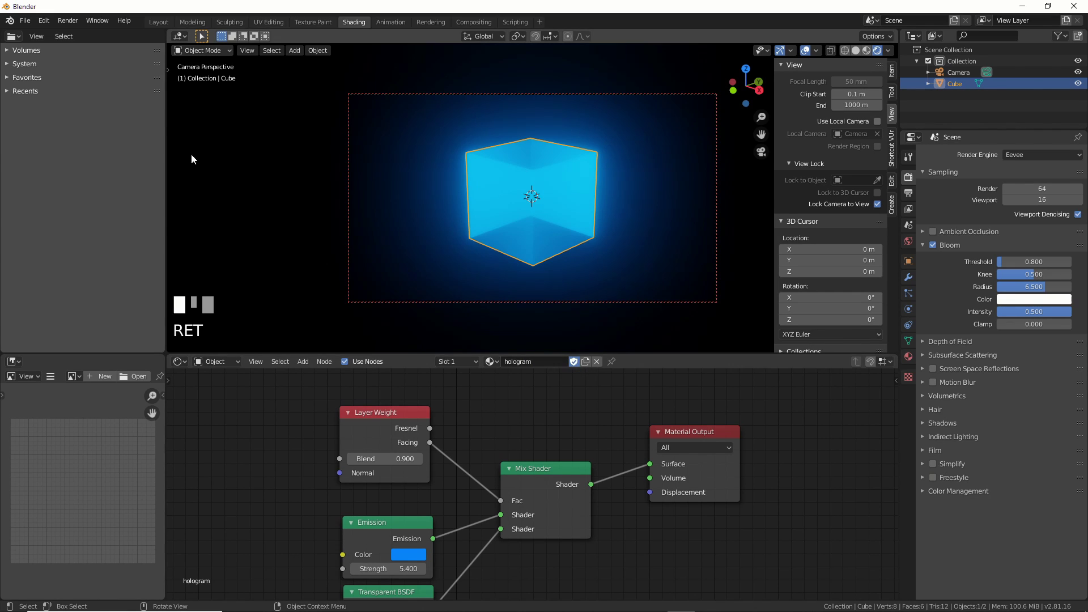
Save cityHolo.blend and switch to the Layout workspace
click(24, 20)
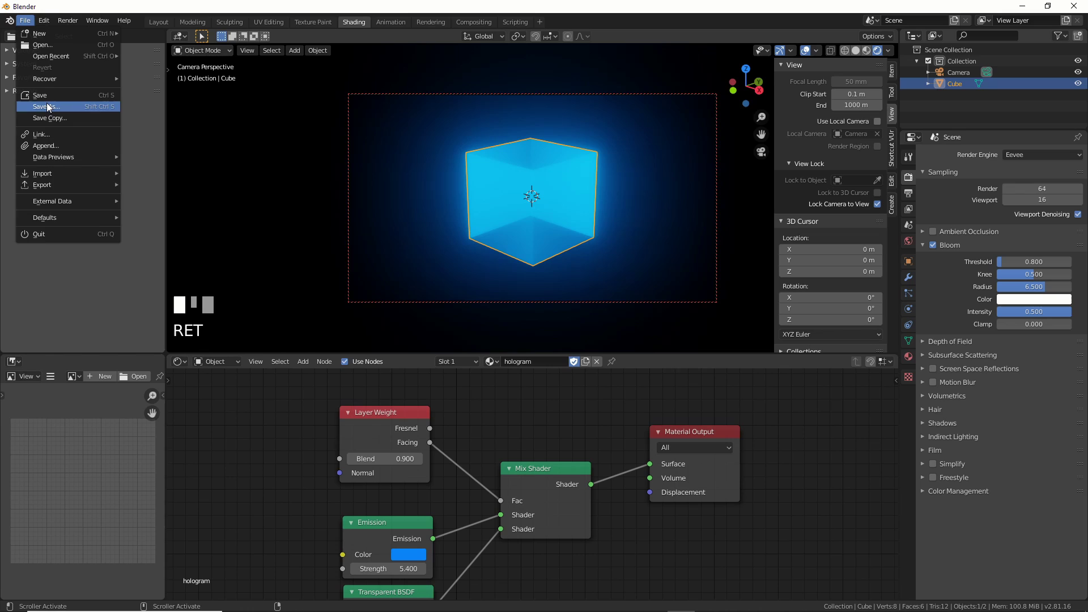
click(45, 96)
click(25, 21)
mouse_move(33, 34)
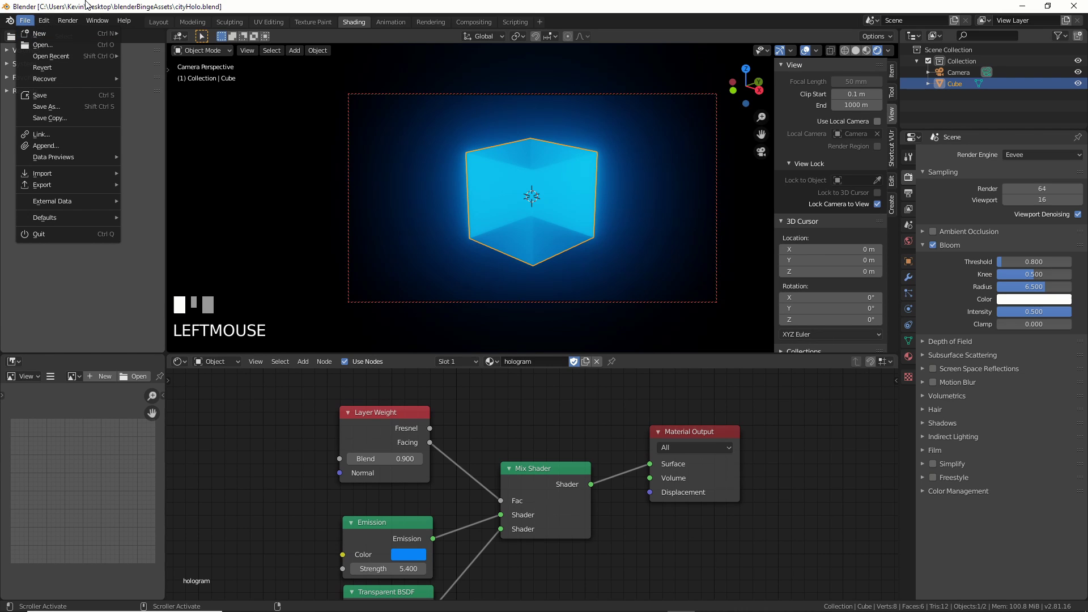
click(162, 22)
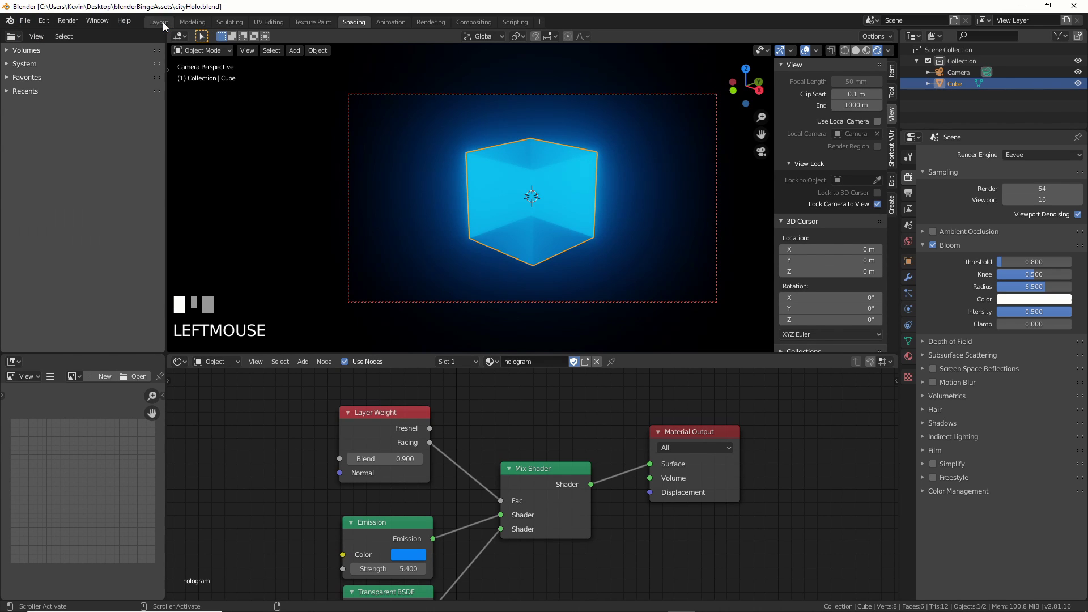
click(162, 22)
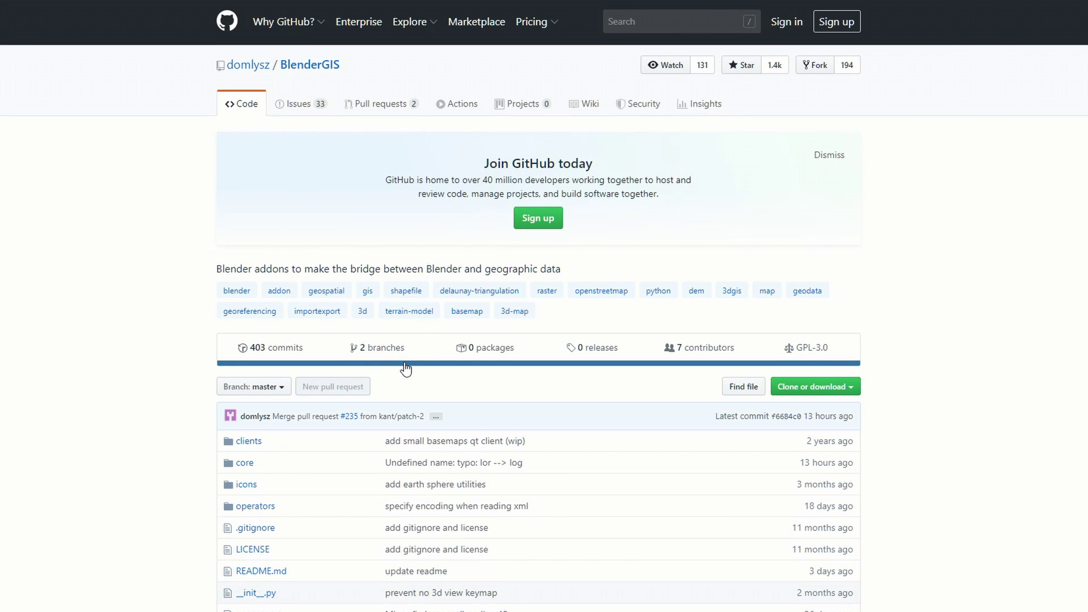
Download the BlenderGIS repository via Clone or download > Download ZIP
scroll(406, 368, down, 1)
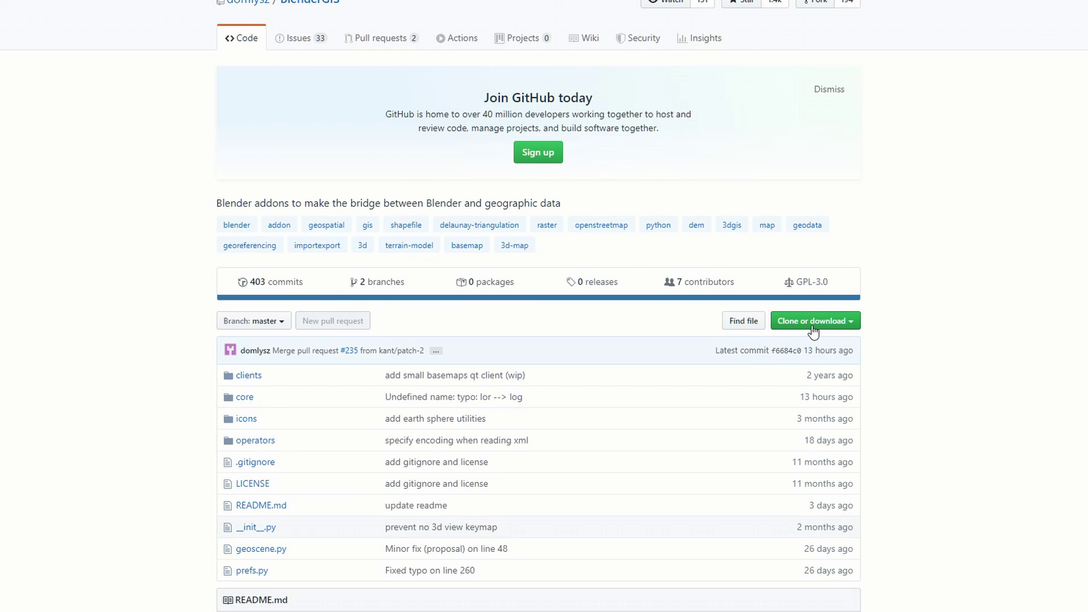
scroll(814, 332, down, 1)
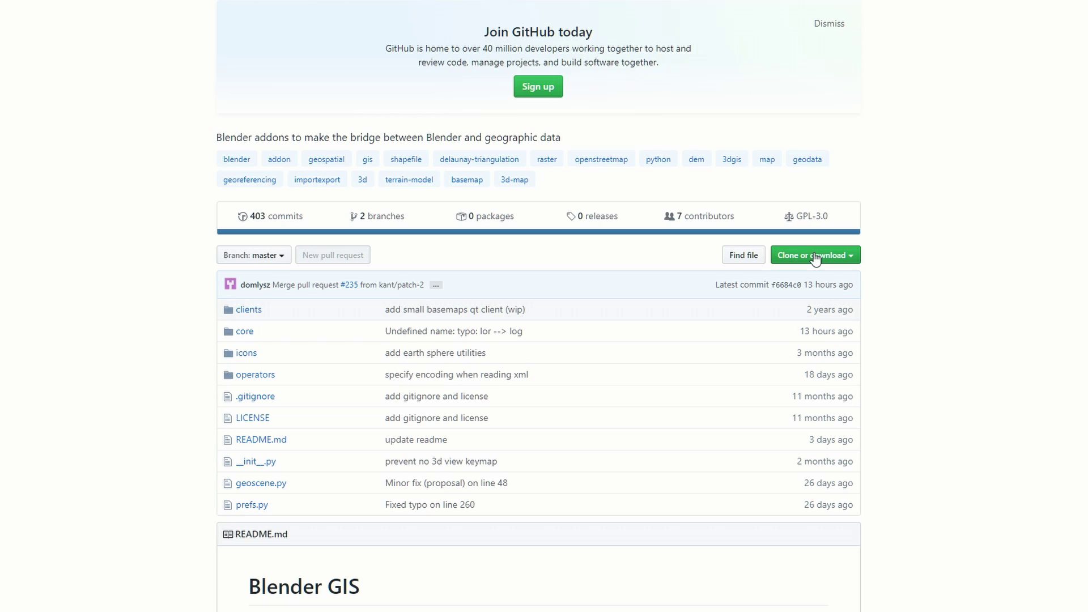
click(815, 258)
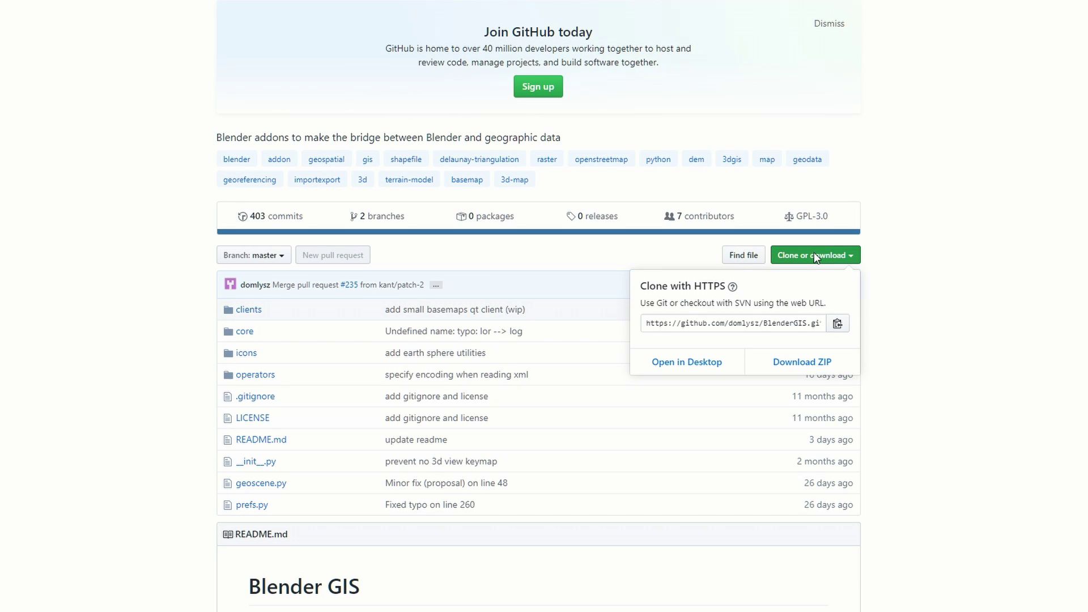
click(804, 369)
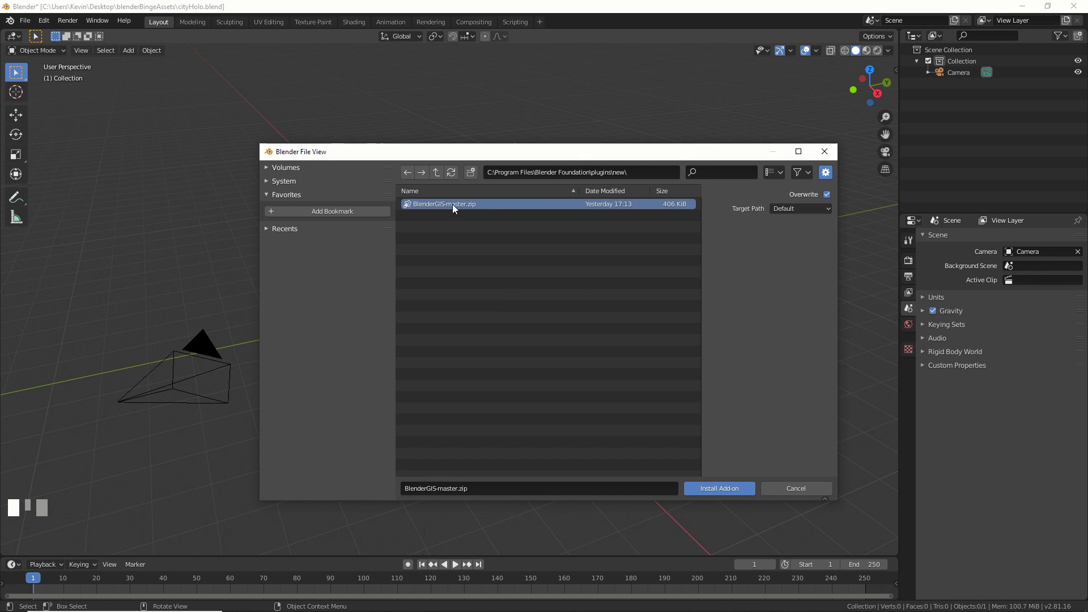
Install BlenderGIS-master.zip, filter add-ons by 'gis', and enable BlenderGIS
click(716, 487)
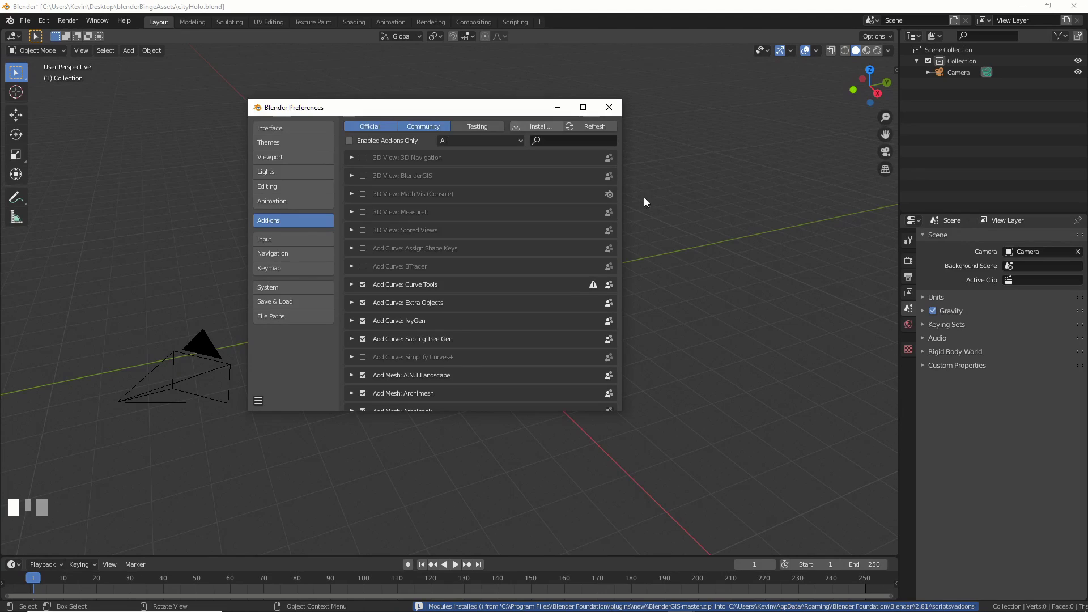
click(572, 140)
text(gis)
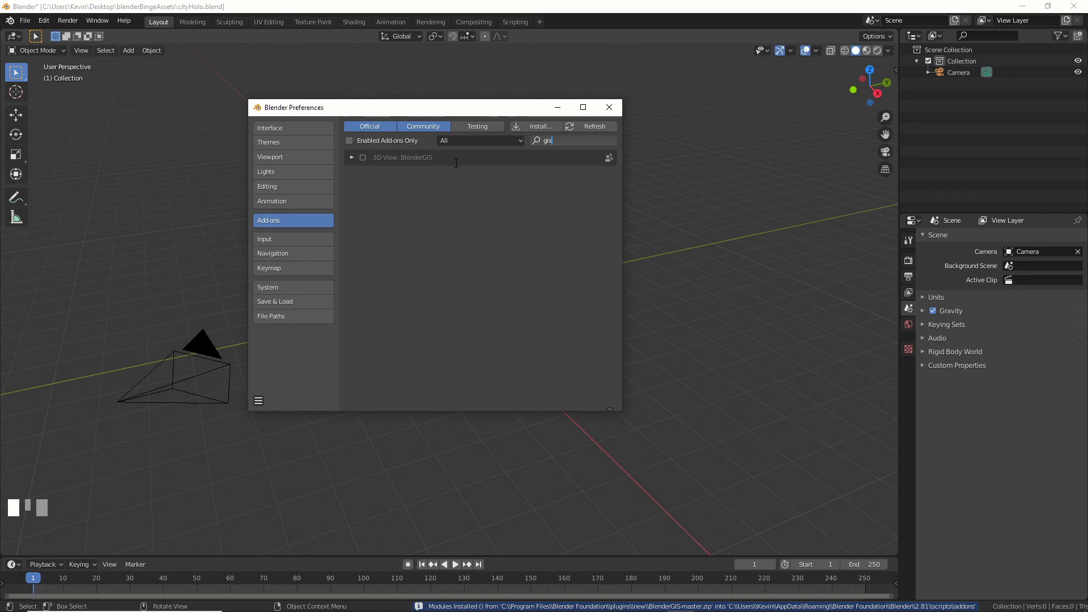
key(Return)
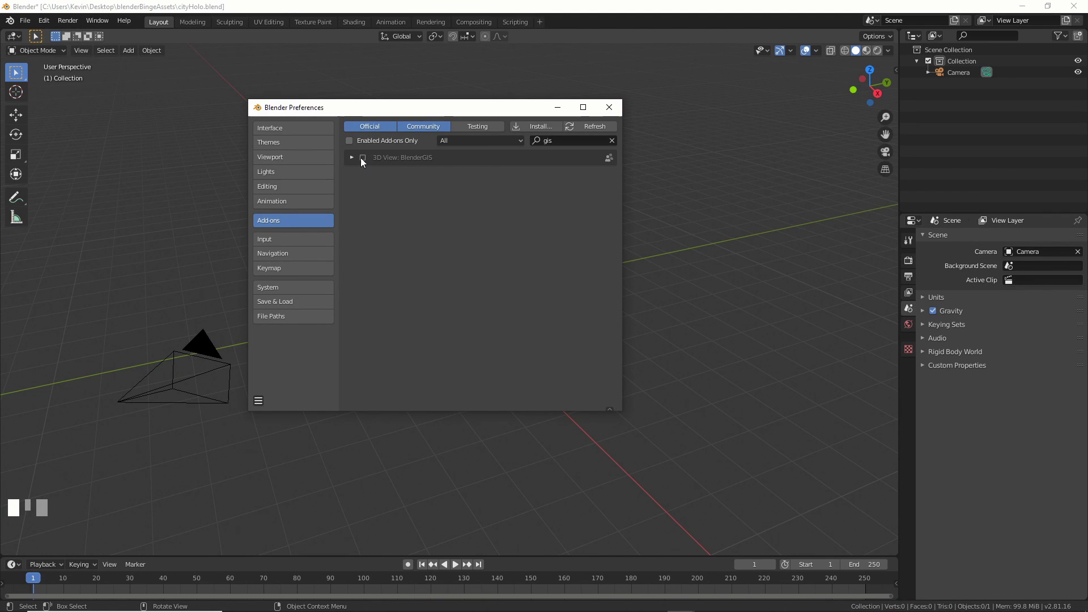
click(363, 158)
click(351, 158)
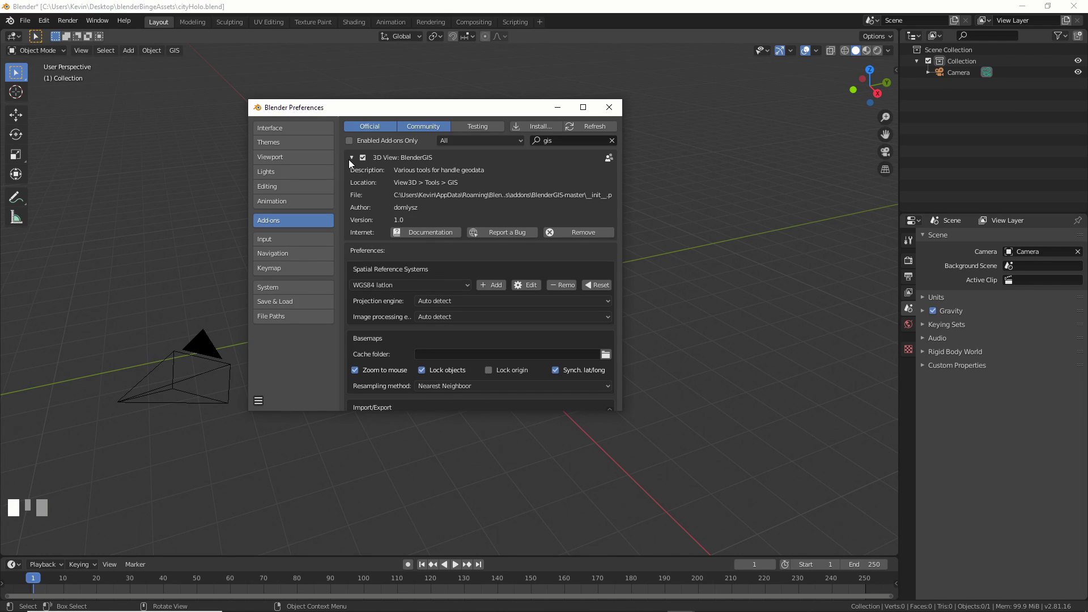
click(350, 159)
click(350, 159)
scroll(542, 271, down, 2)
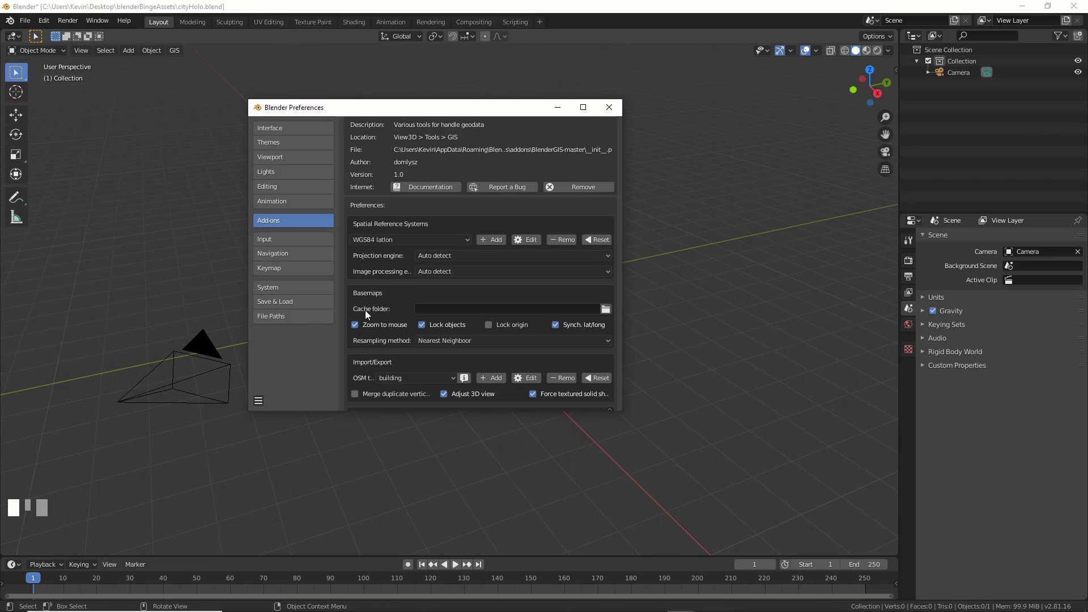
Load a Google Satellite basemap via GIS > Web geodata > Basemap
click(180, 56)
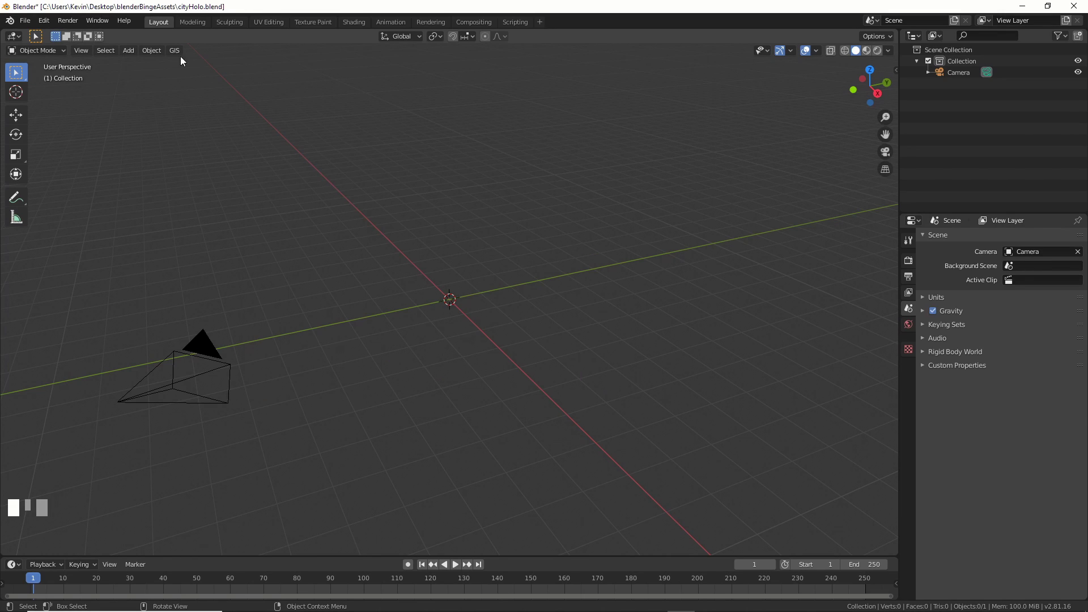
click(175, 51)
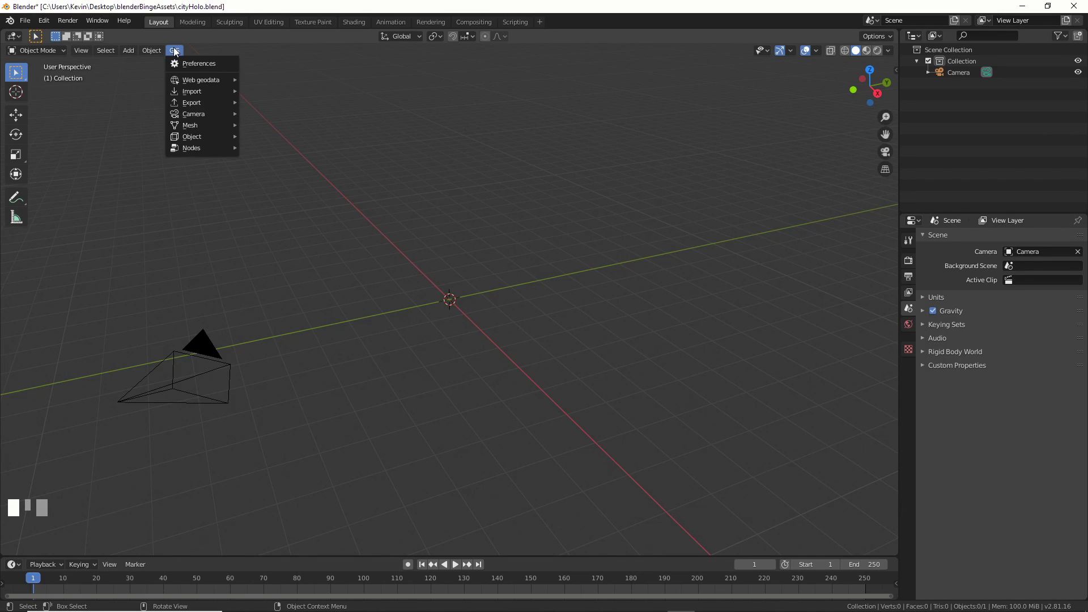
click(181, 81)
click(268, 79)
click(254, 178)
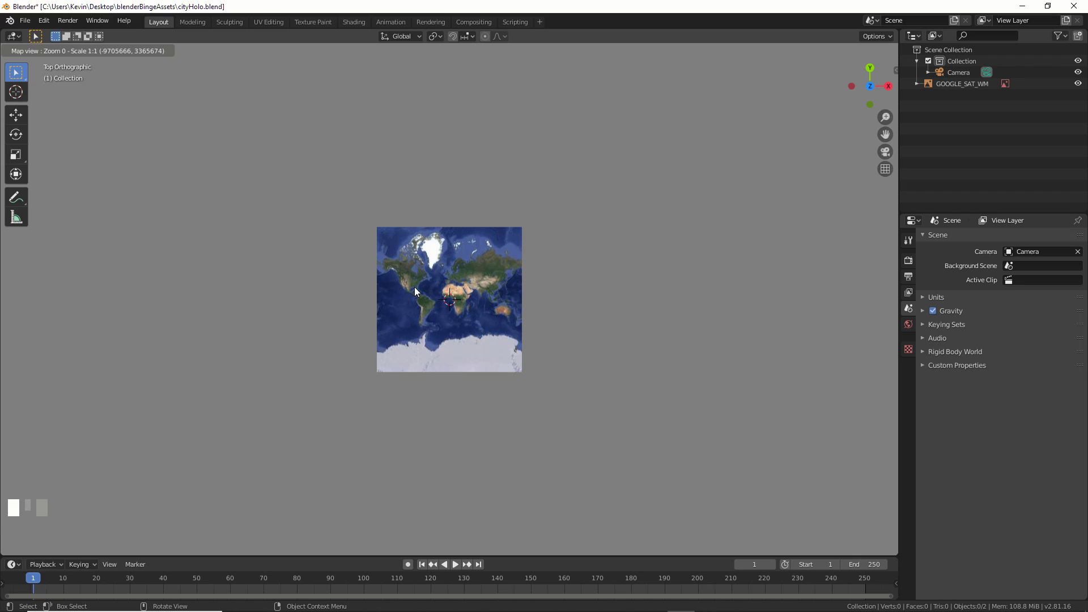
Zoom to downtown and import OSM 'building' ways as extruded meshes via Get OSM
scroll(413, 287, up, 1)
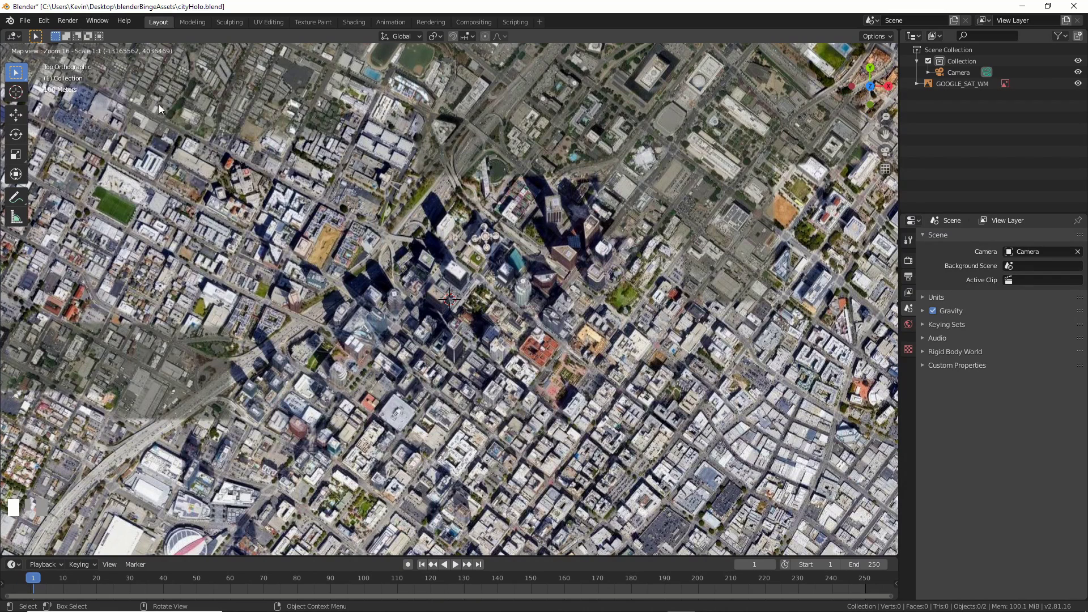
key(o)
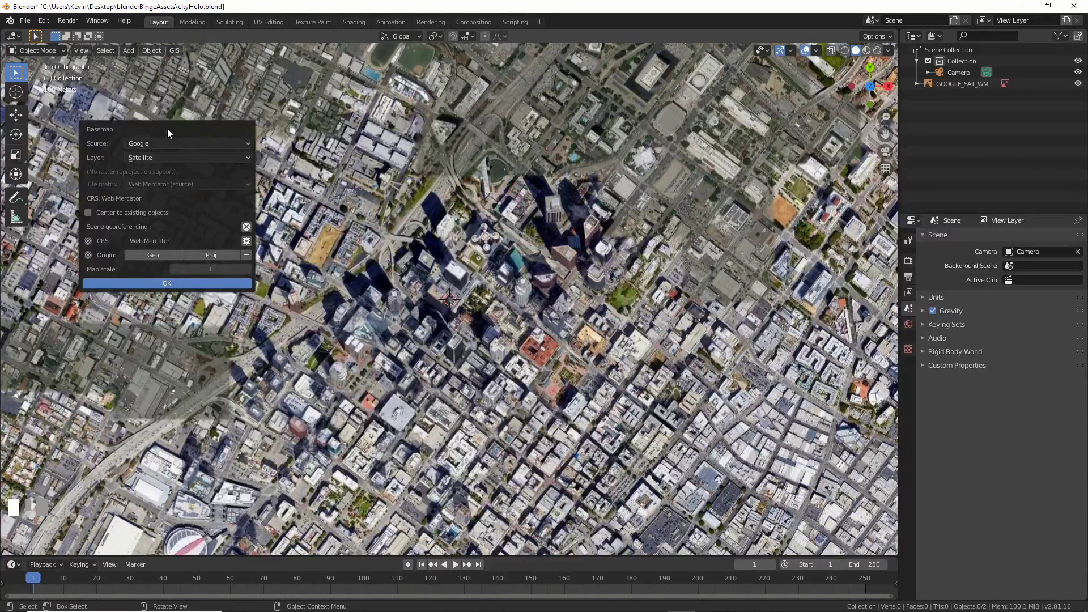
click(175, 53)
mouse_move(184, 80)
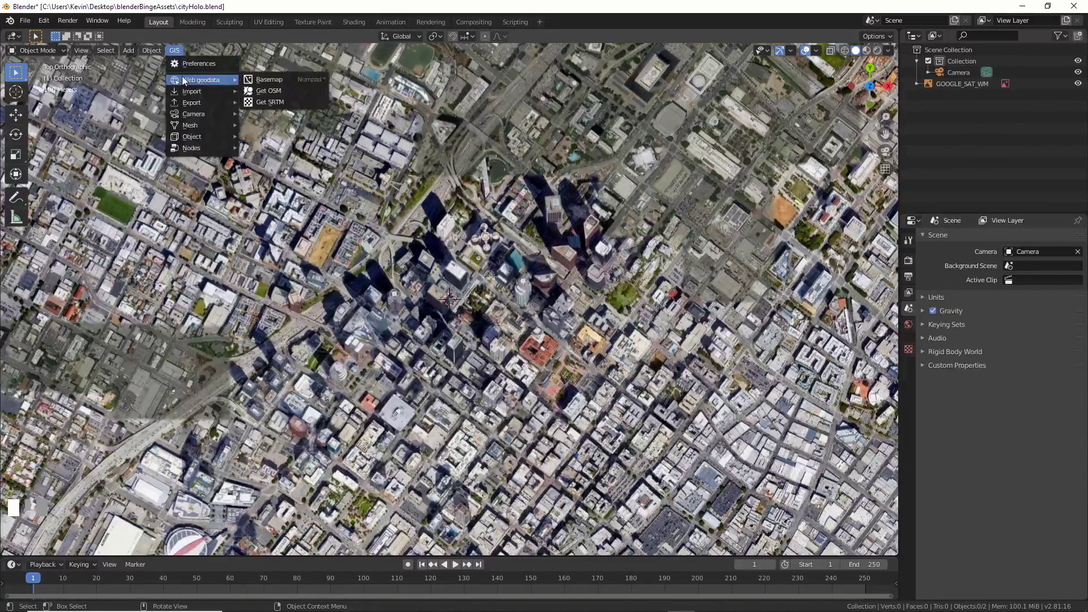
click(268, 90)
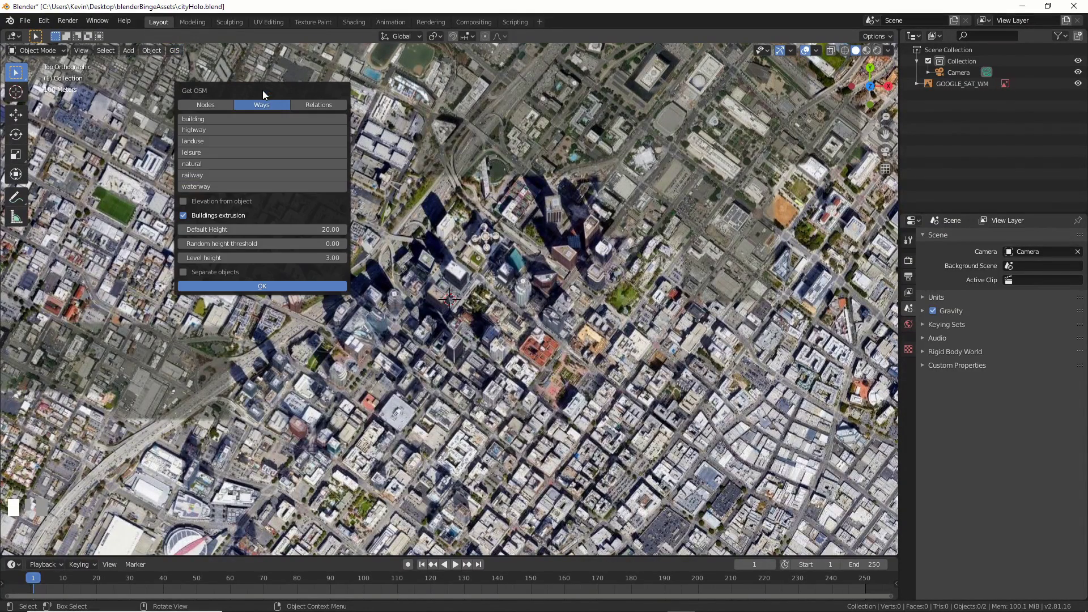
click(224, 118)
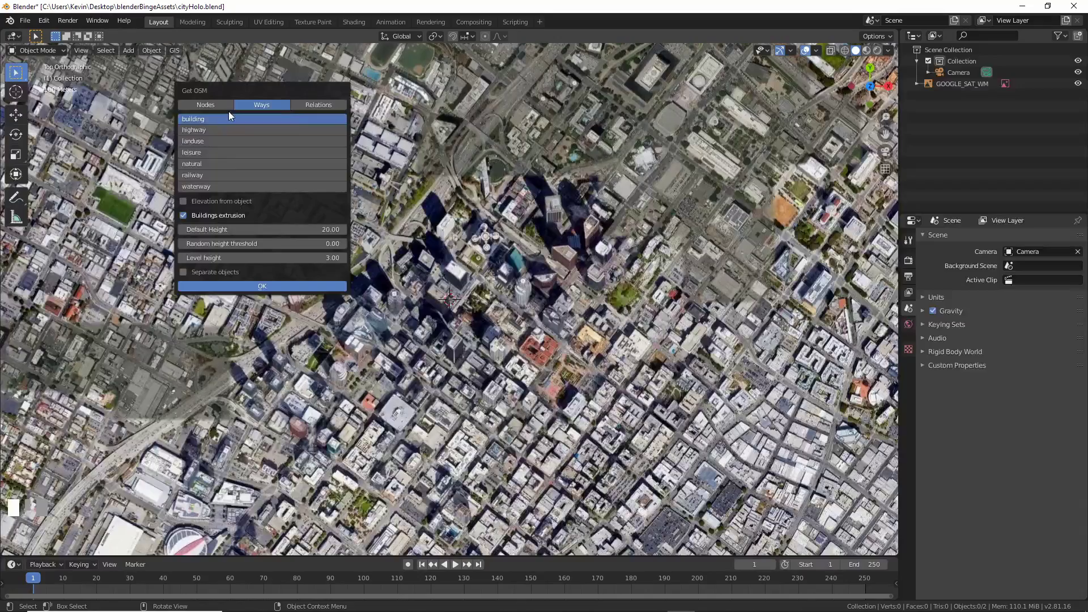
click(238, 286)
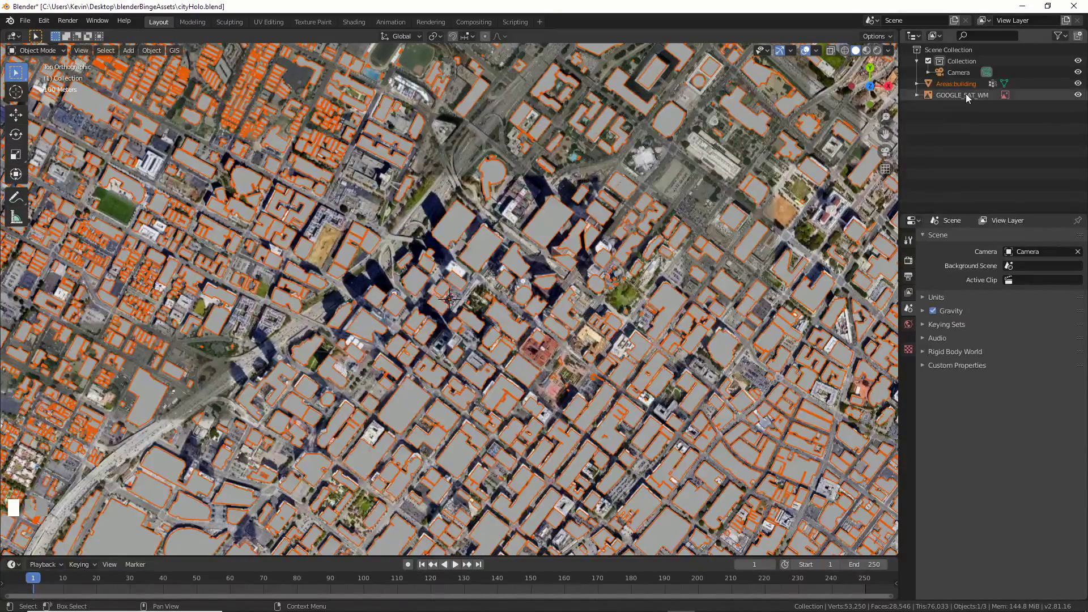
Delete the GOOGLE_SAT_WM satellite map and scale the buildings to 0.01
middle_drag(564, 272, 568, 204)
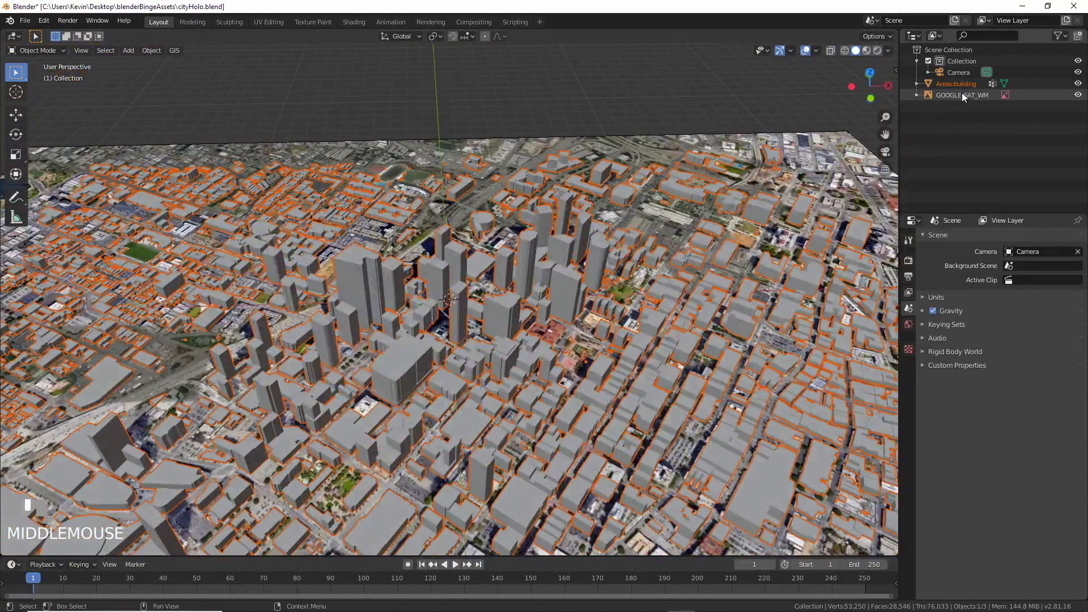
click(958, 94)
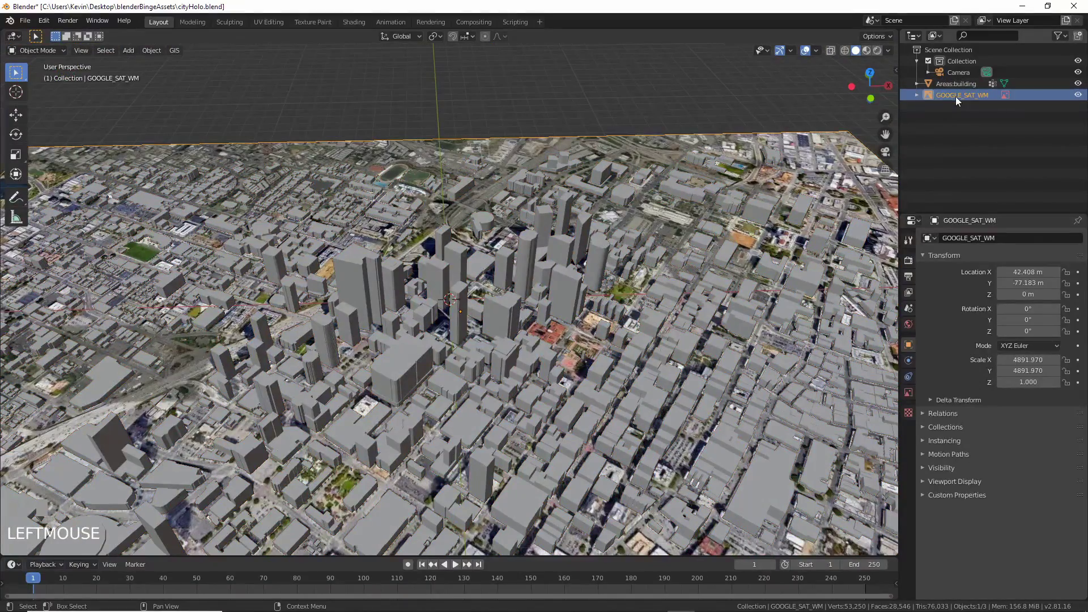
key(Delete)
middle_drag(675, 177, 656, 282)
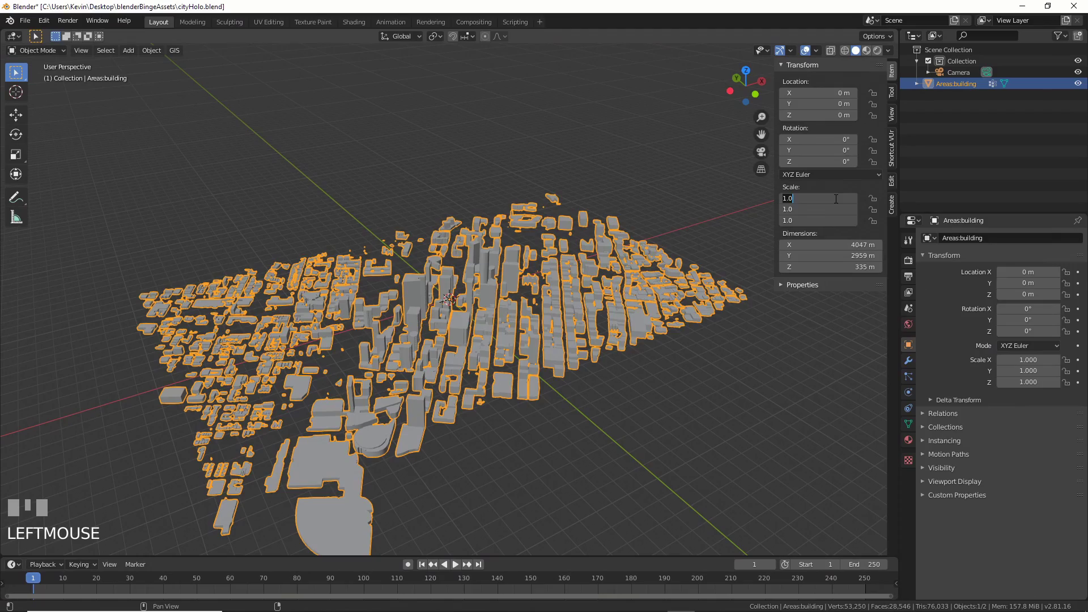
text(.01)
key(Return)
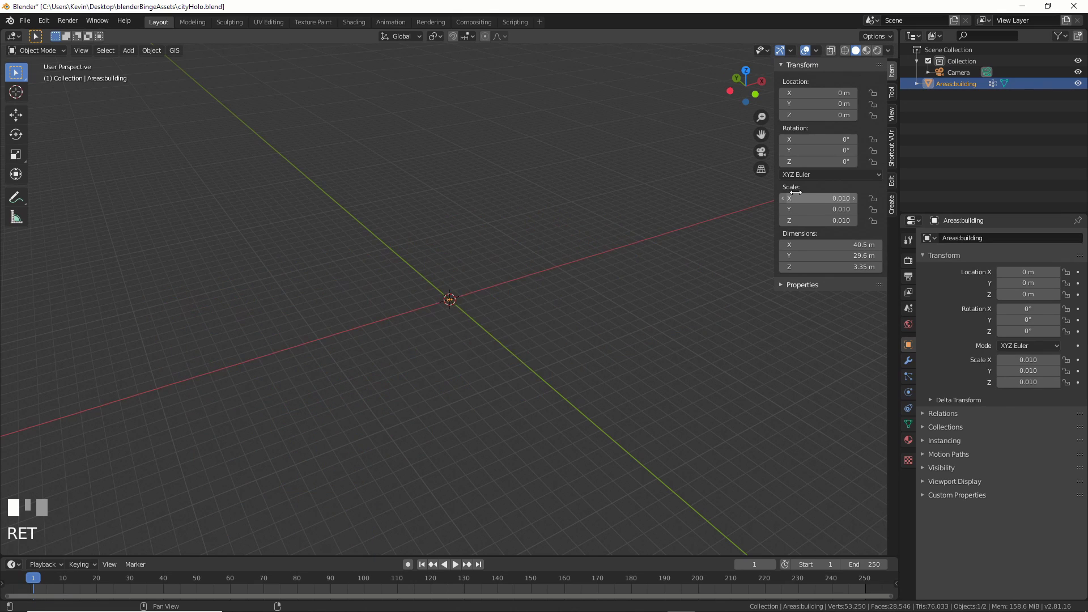
Set the view clip start to 0.1 m and clip end to 10000 m
scroll(892, 115, down, 2)
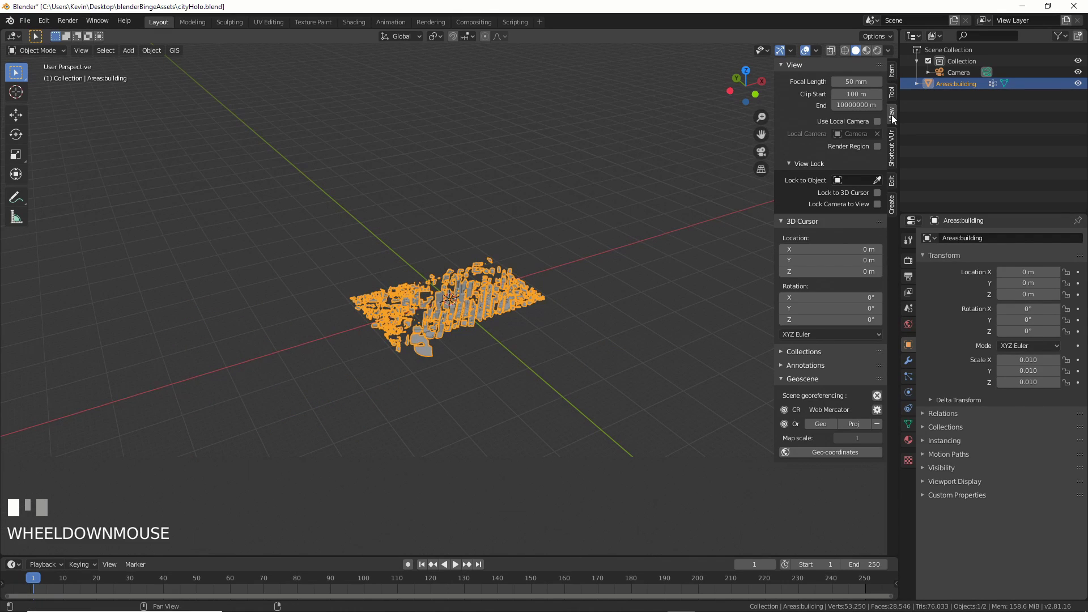
click(853, 94)
text(.1)
click(853, 94)
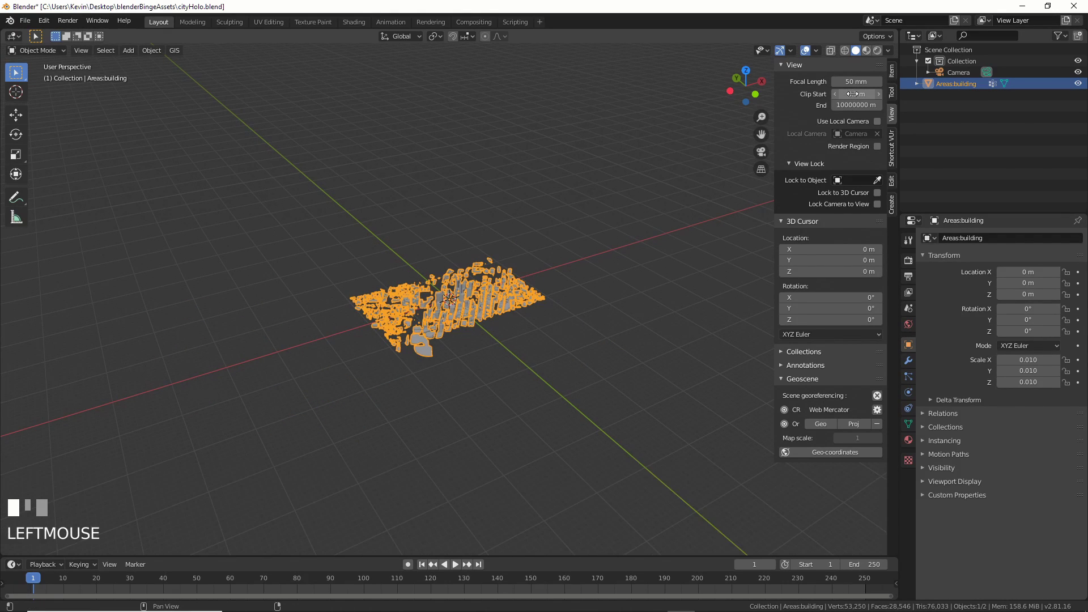
click(857, 105)
text(10)
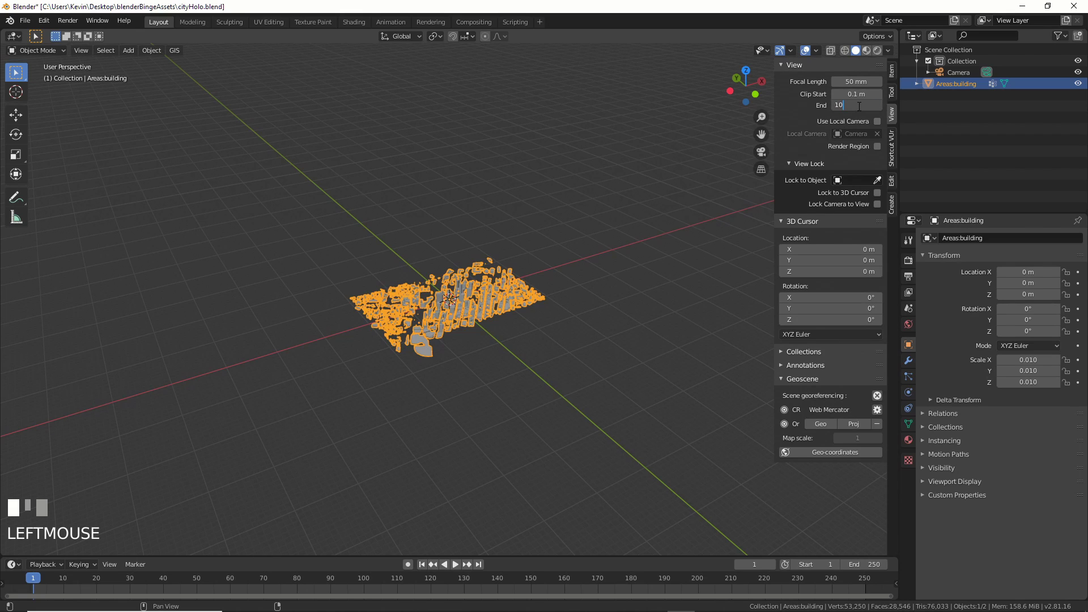
text(000)
key(Return)
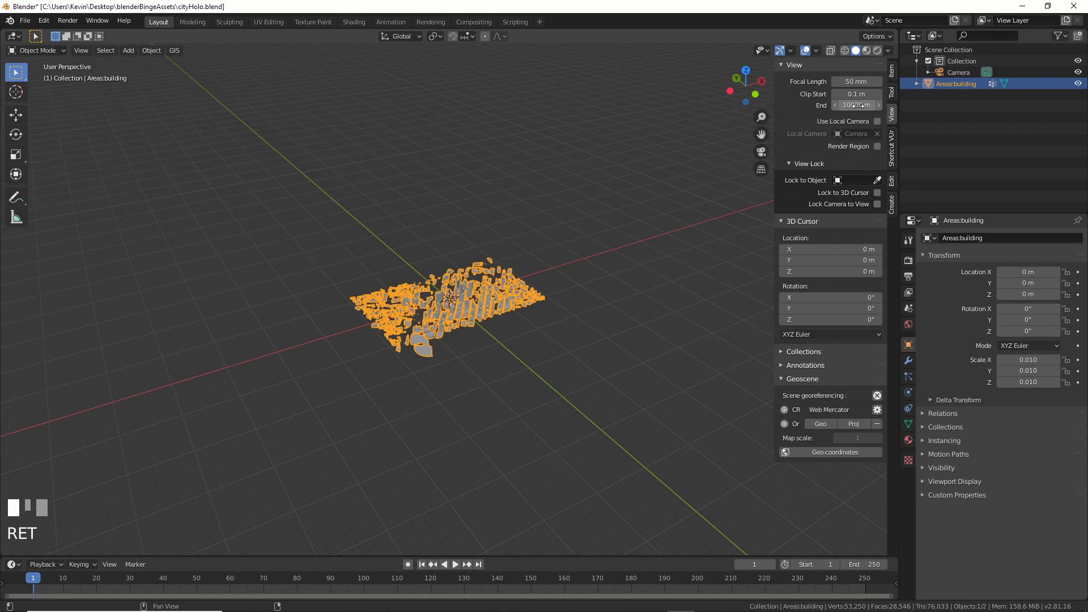
Set the camera's X, Y and Z location to 0 m in the sidebar Item tab
scroll(512, 321, up, 5)
click(501, 328)
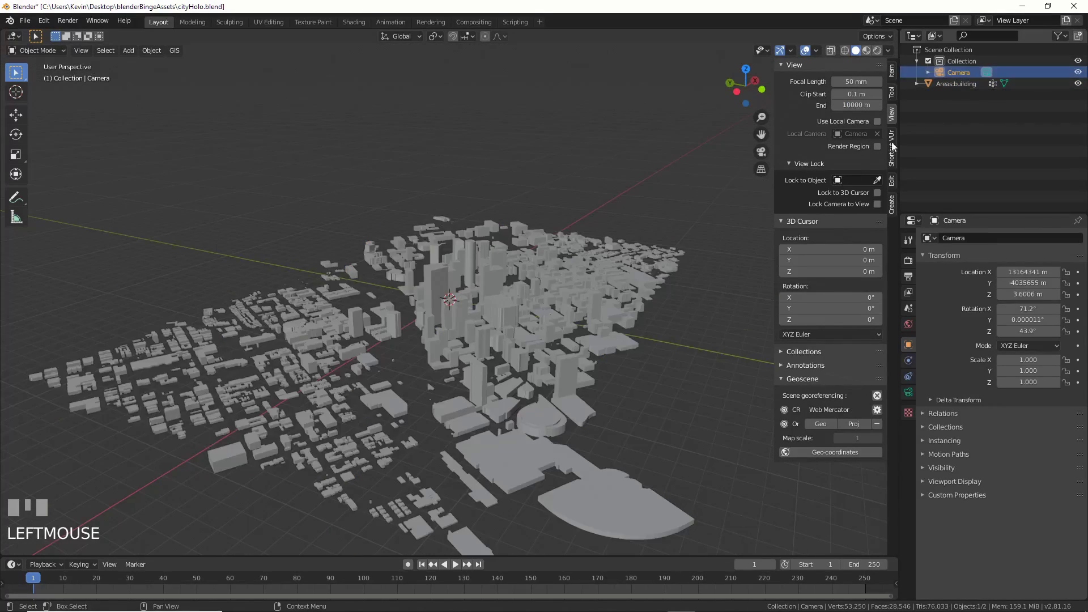
scroll(626, 331, down, 12)
scroll(626, 332, up, 4)
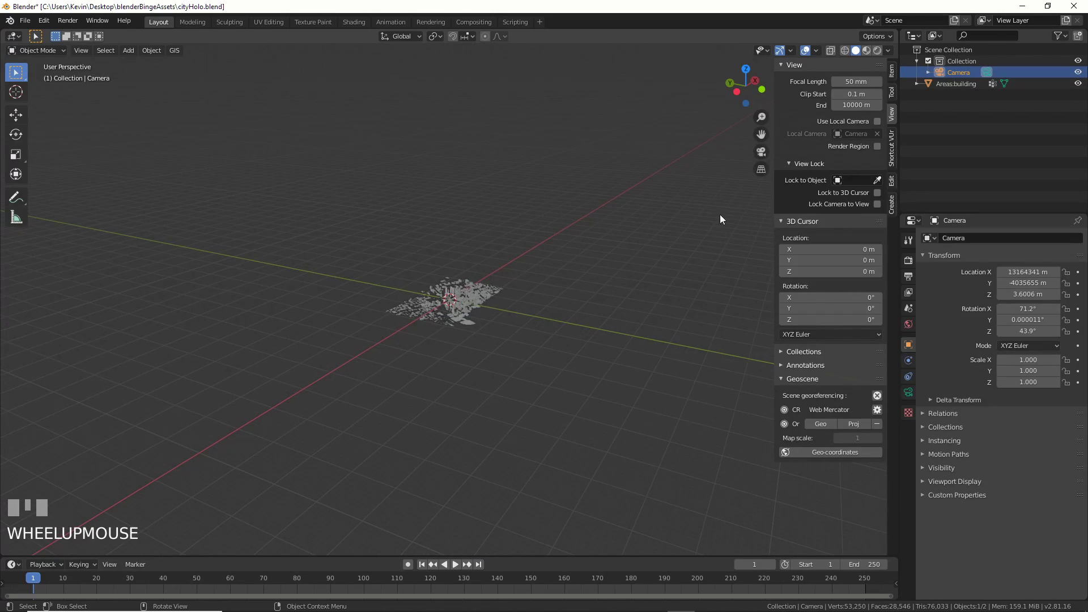
click(891, 70)
drag(819, 92, 819, 115)
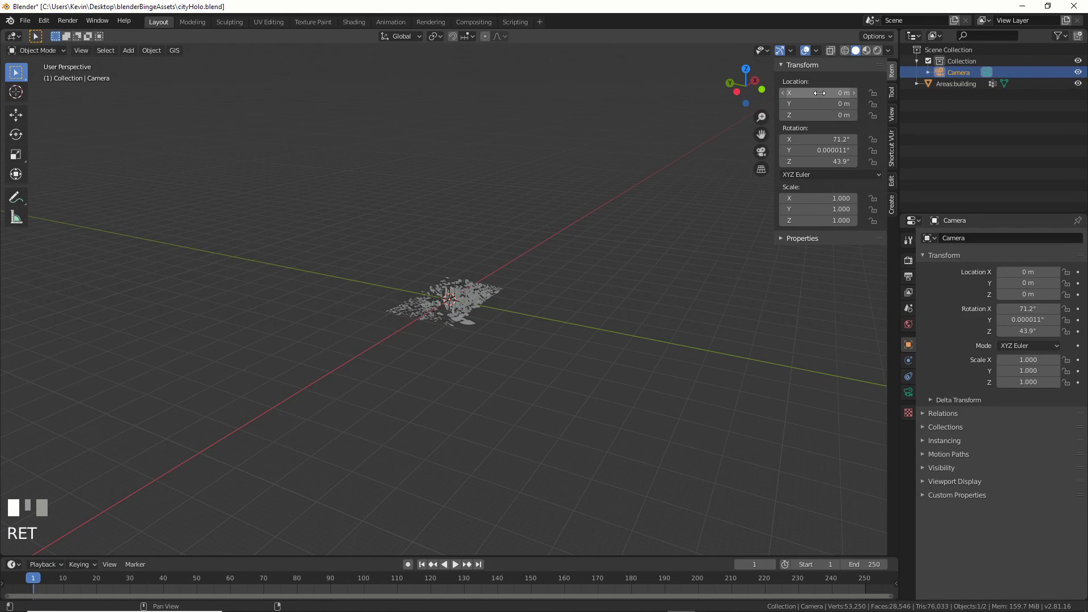
Assign the hologram material to the city buildings and set bloom intensity to 0.050
scroll(606, 242, up, 6)
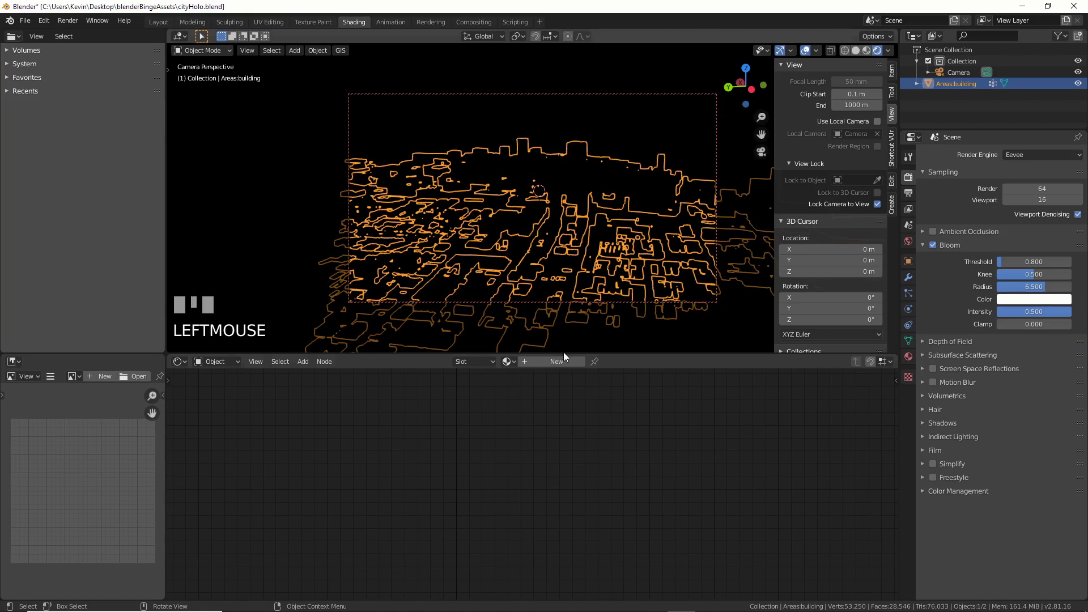
click(508, 362)
click(526, 378)
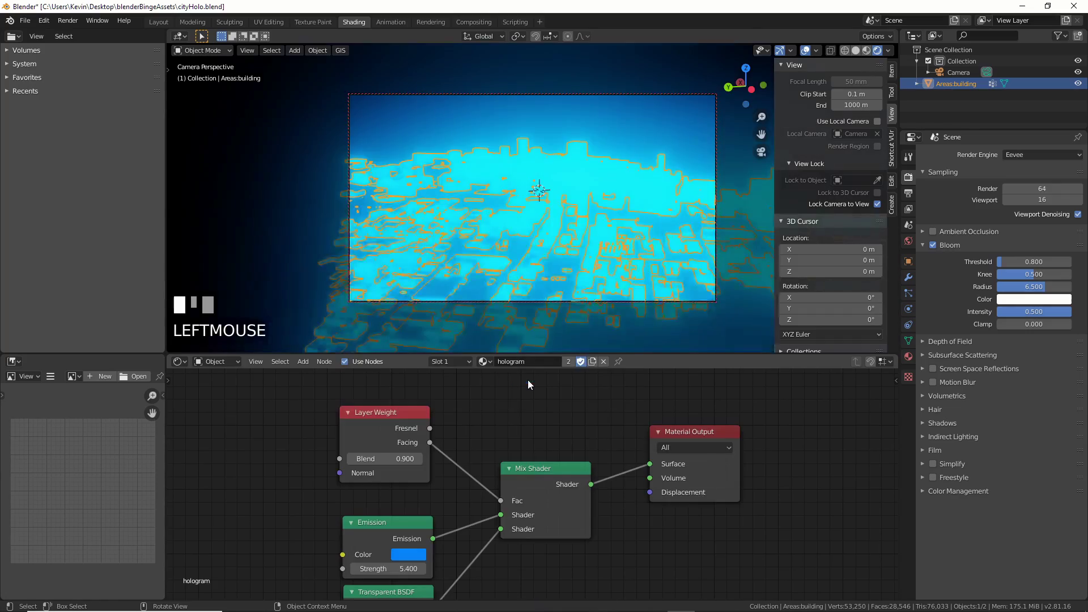
middle_drag(544, 245, 524, 247)
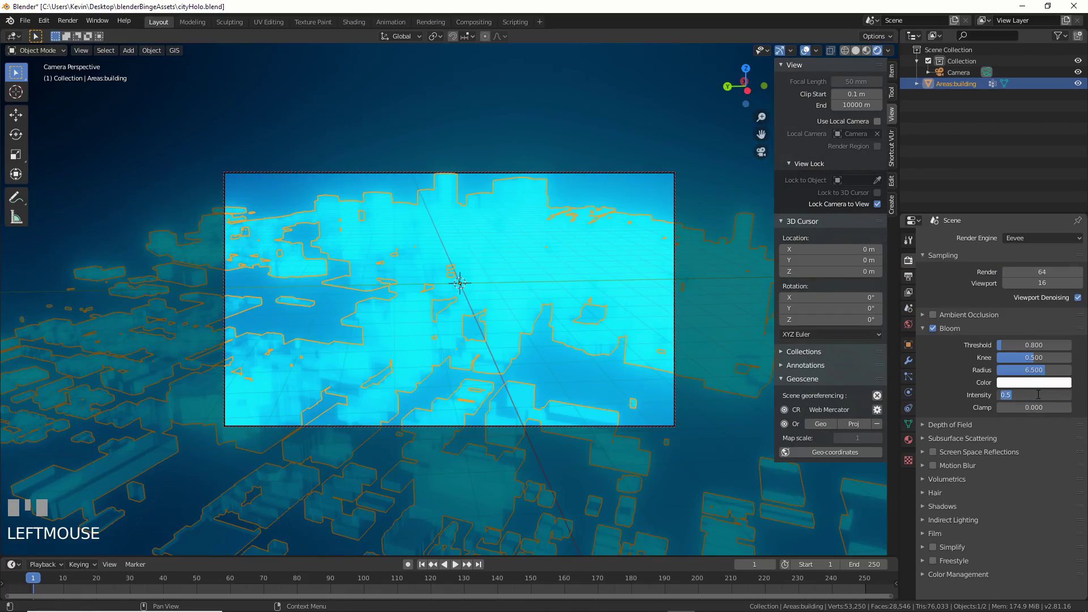
key(Return)
middle_drag(668, 143, 499, 272)
scroll(474, 299, up, 2)
Add a Wireframe modifier to the city buildings
click(499, 272)
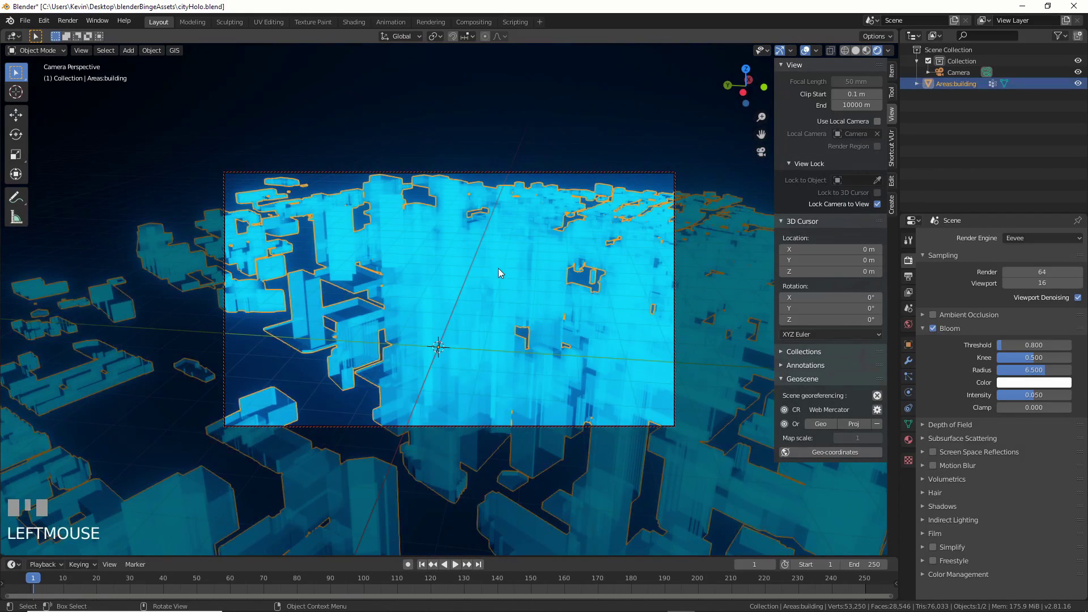
click(908, 360)
click(944, 238)
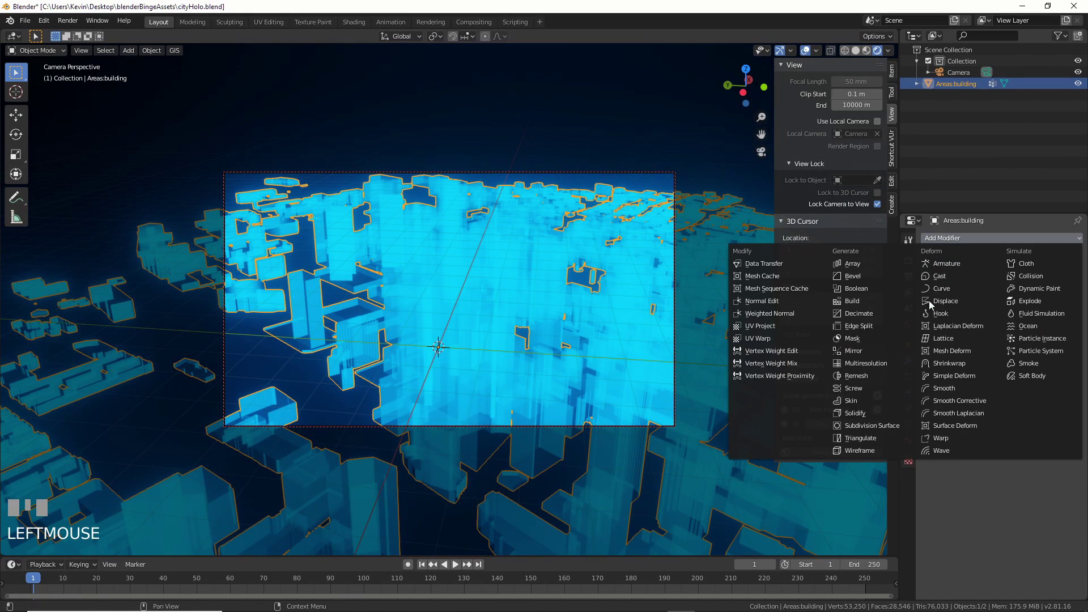
click(853, 451)
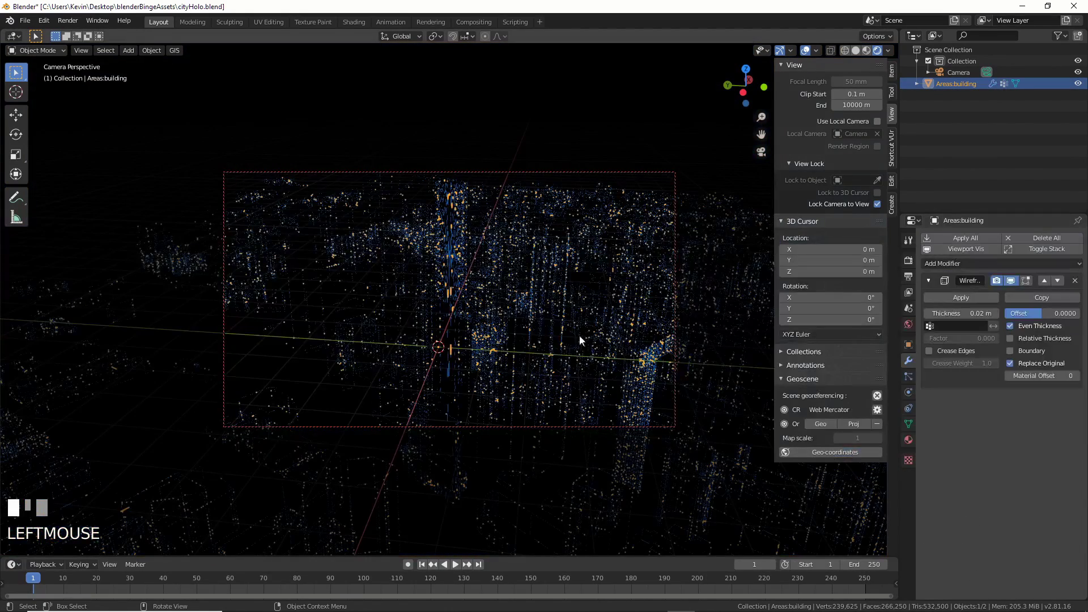
middle_drag(533, 319, 551, 315)
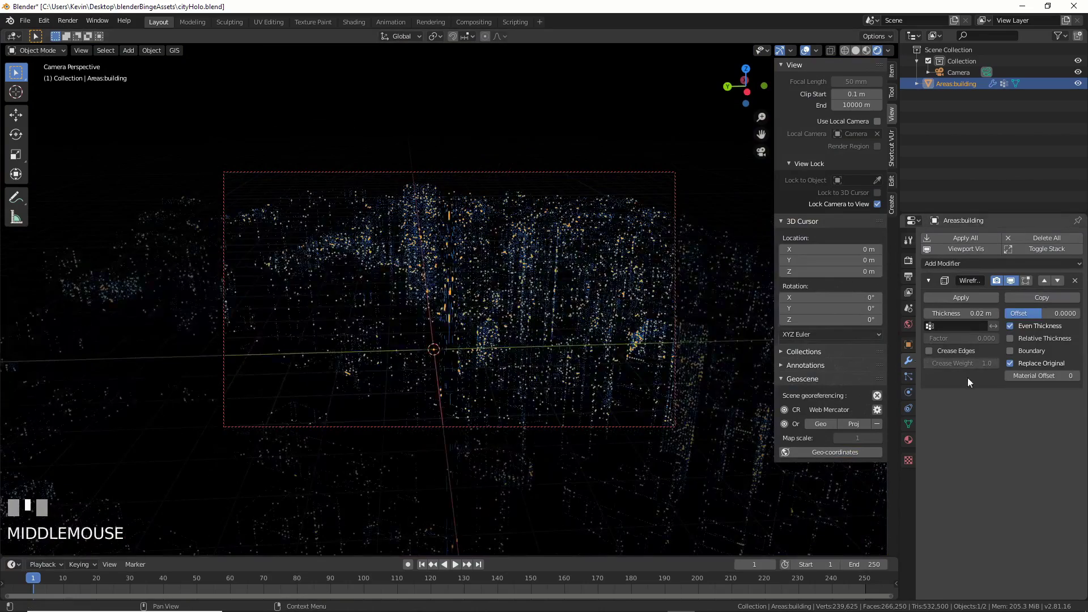
Set the wireframe thickness to 1 m and deselect the city to judge it
click(975, 308)
text(1)
key(Return)
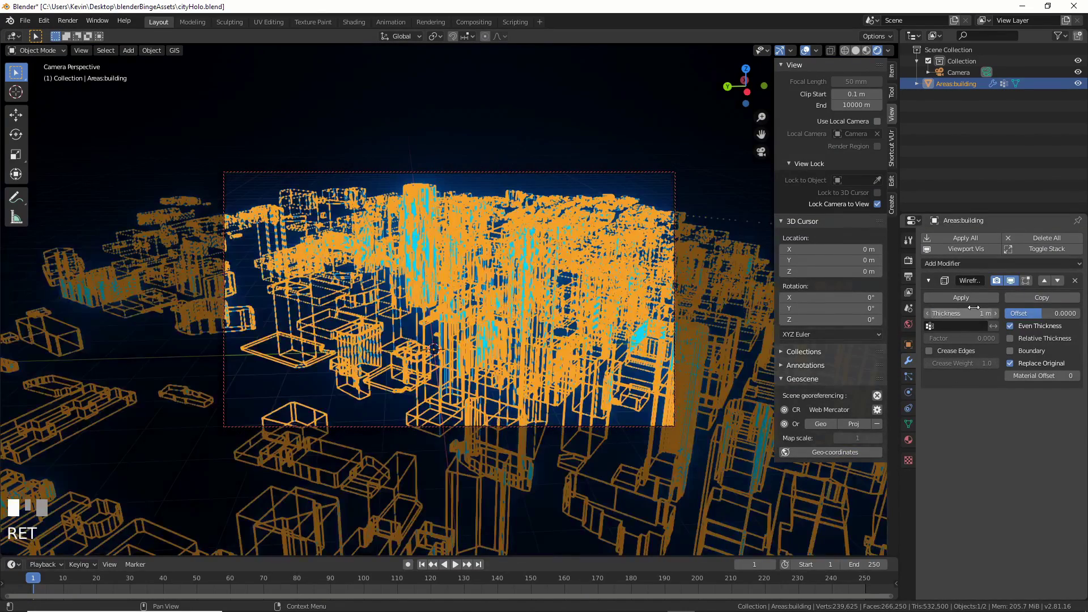
click(707, 121)
middle_drag(677, 264, 655, 271)
Uncheck Replace Original to keep the solid buildings, and raise the thickness to 2 m
click(1010, 363)
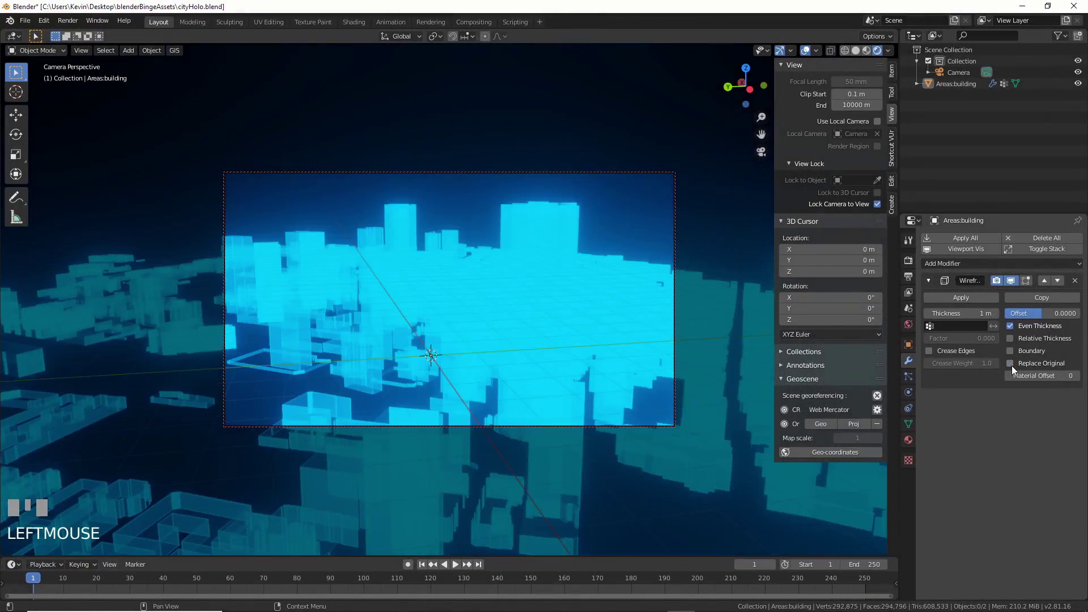
click(982, 314)
text(2)
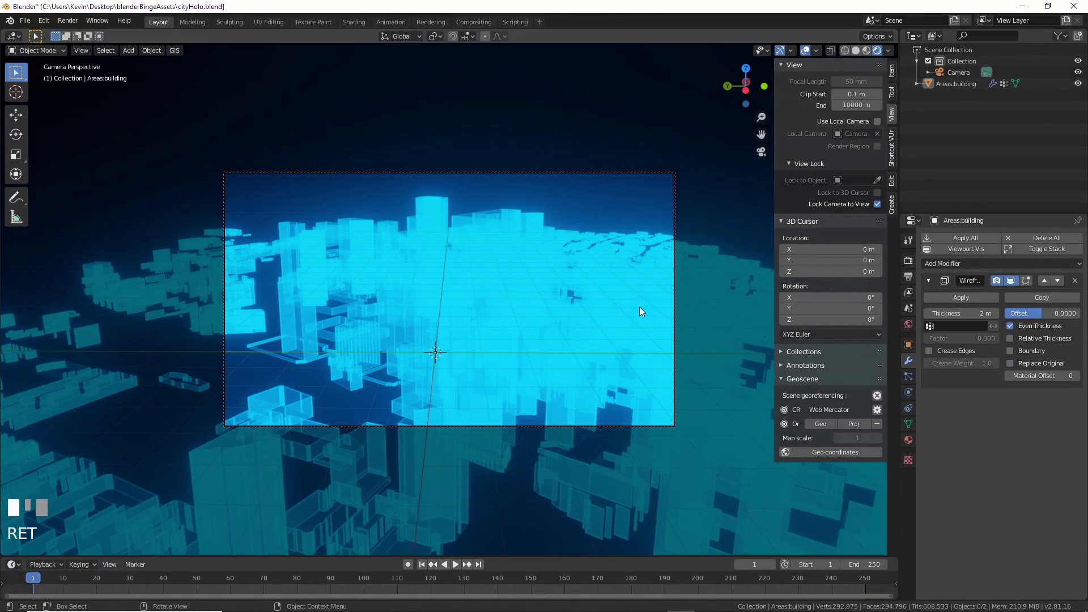
middle_drag(641, 309, 561, 292)
scroll(909, 440, up, 5)
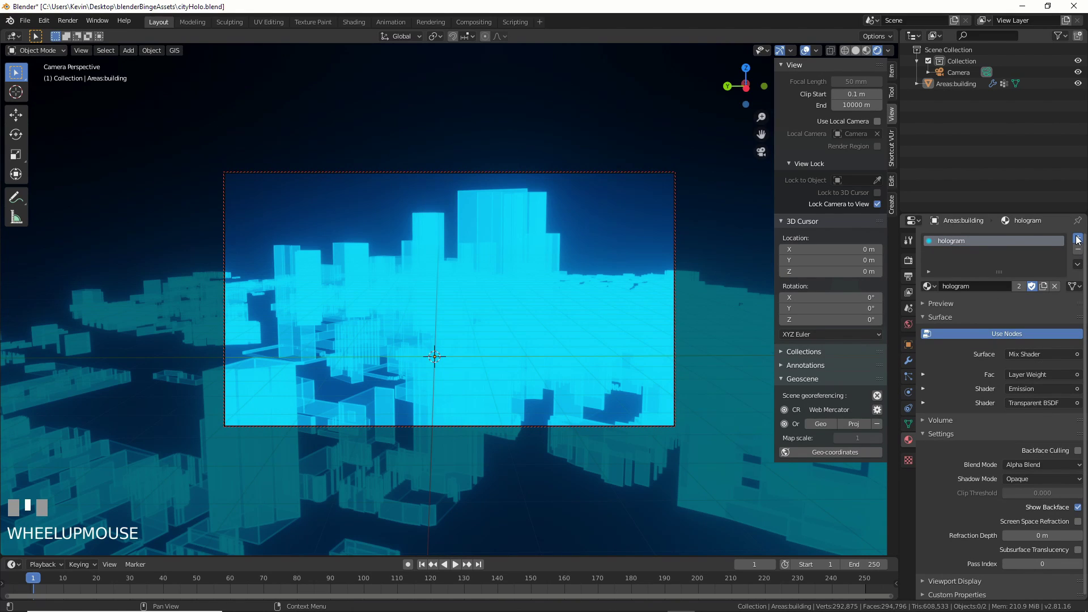
Add a second material slot with a new material on the buildings
click(1077, 240)
click(1018, 311)
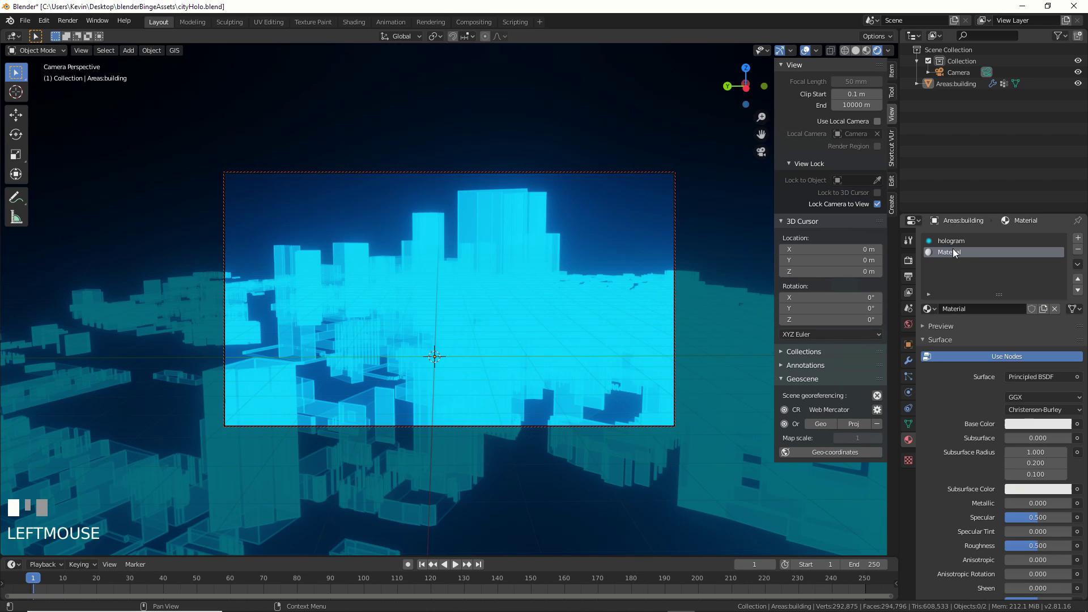
click(499, 240)
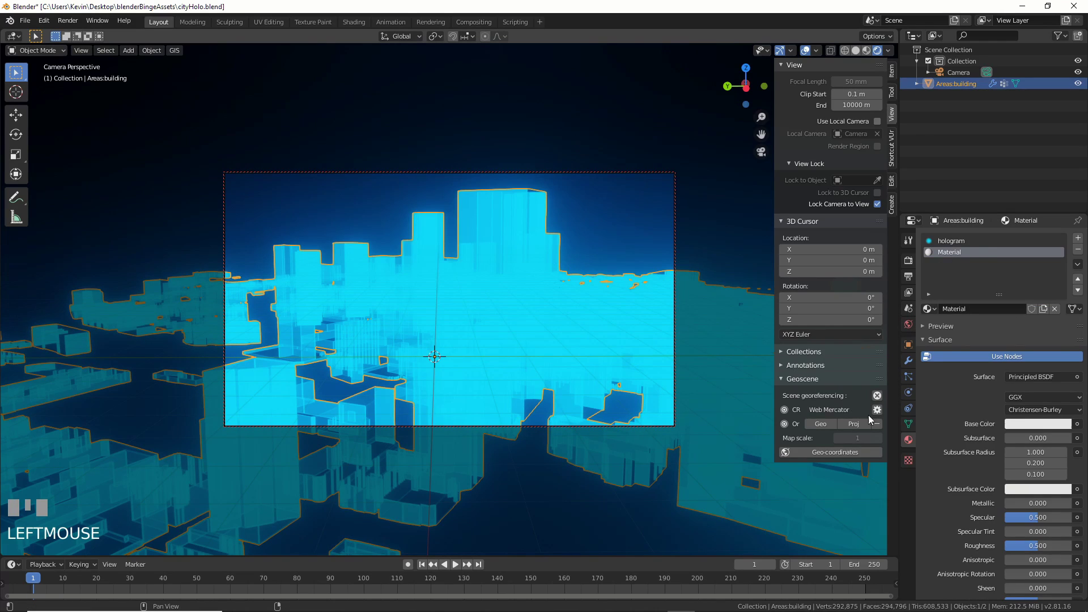
Set the Wireframe modifier's Material Offset to 1 so edges use the second material
click(908, 361)
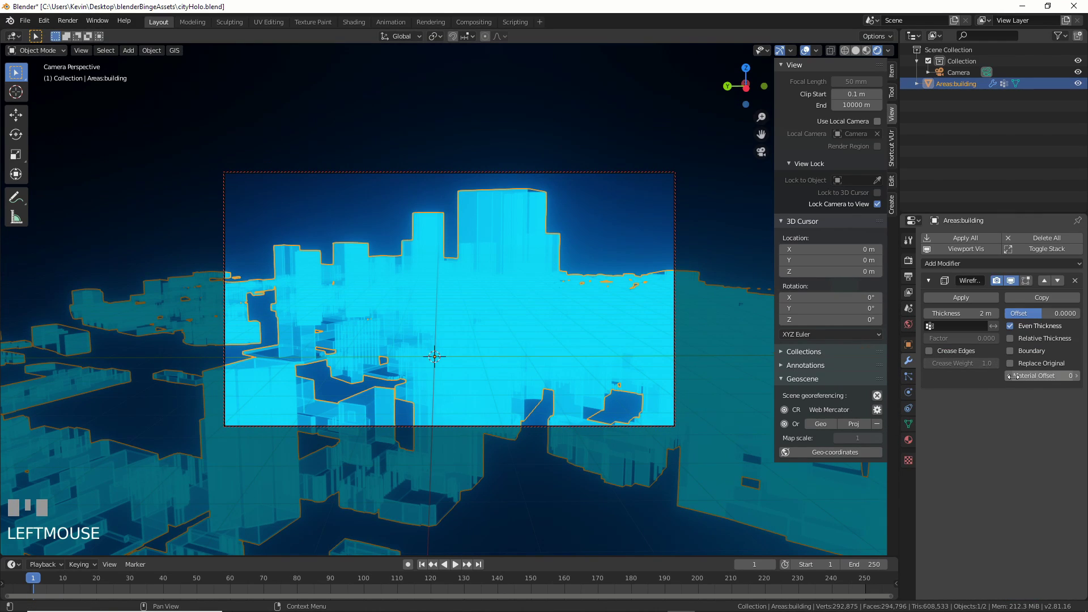
click(1078, 376)
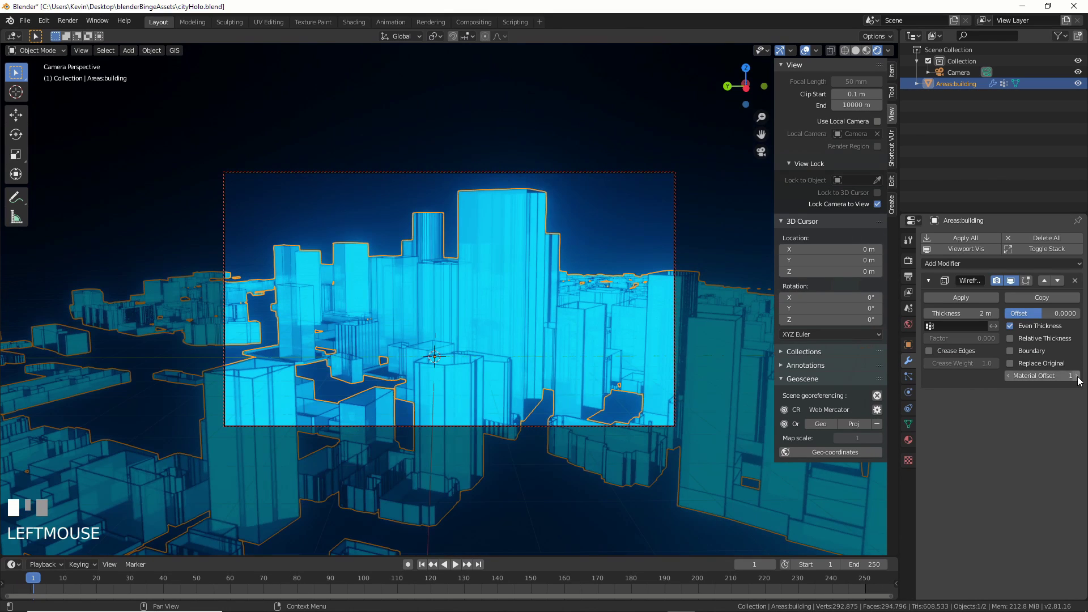
click(610, 197)
mouse_move(527, 255)
middle_down()
mouse_move(486, 284)
mouse_move(510, 284)
middle_up()
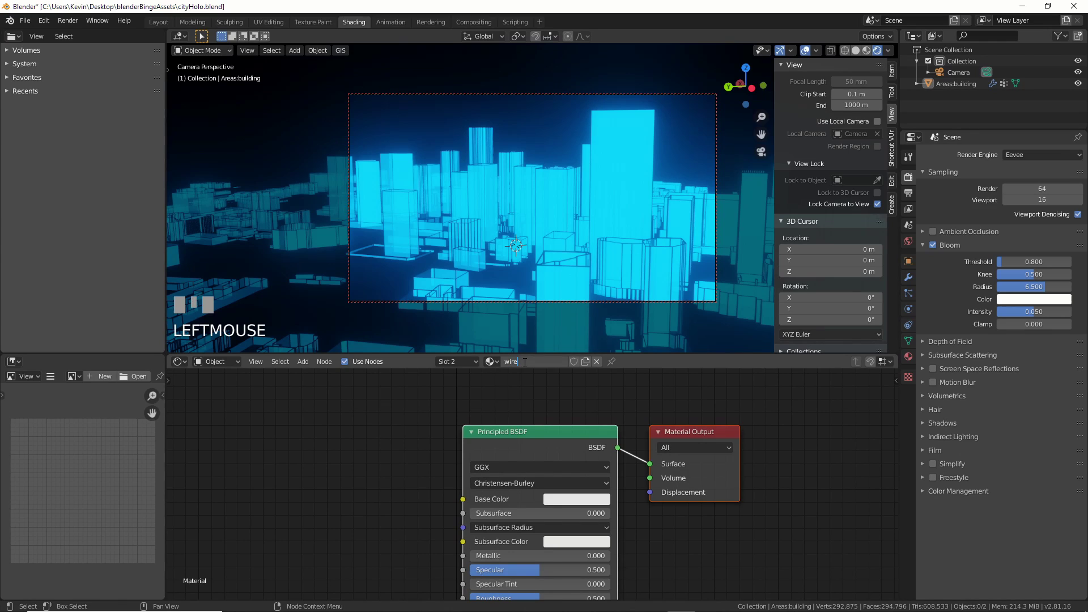
Give the wires material a cyan emission colour with strength 2, then adjust its hue
middle_drag(475, 467, 535, 225)
click(636, 492)
drag(680, 391, 672, 308)
key(Return)
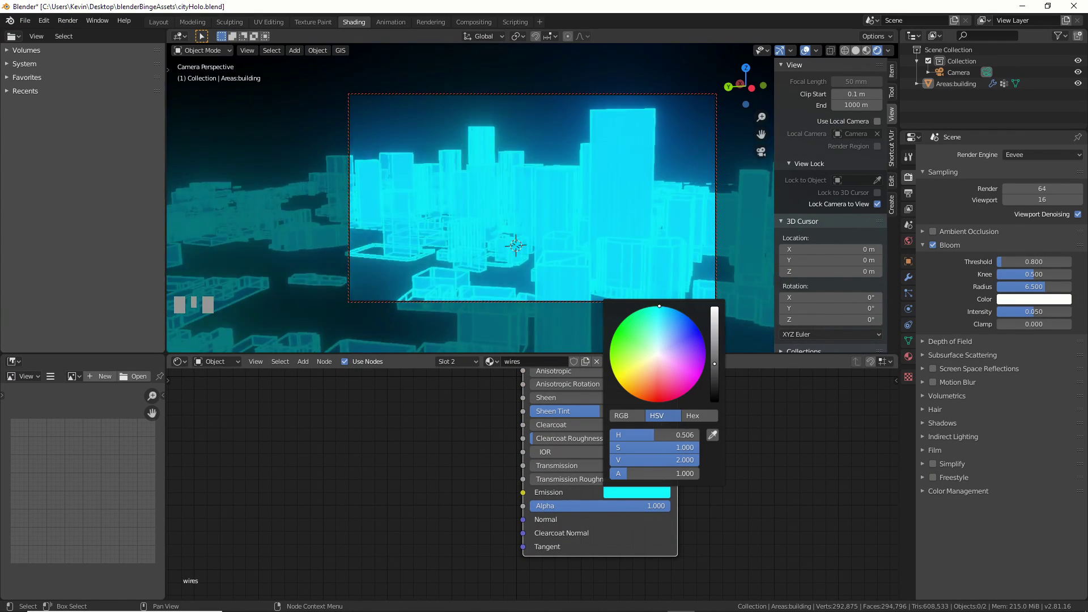
drag(652, 400, 713, 390)
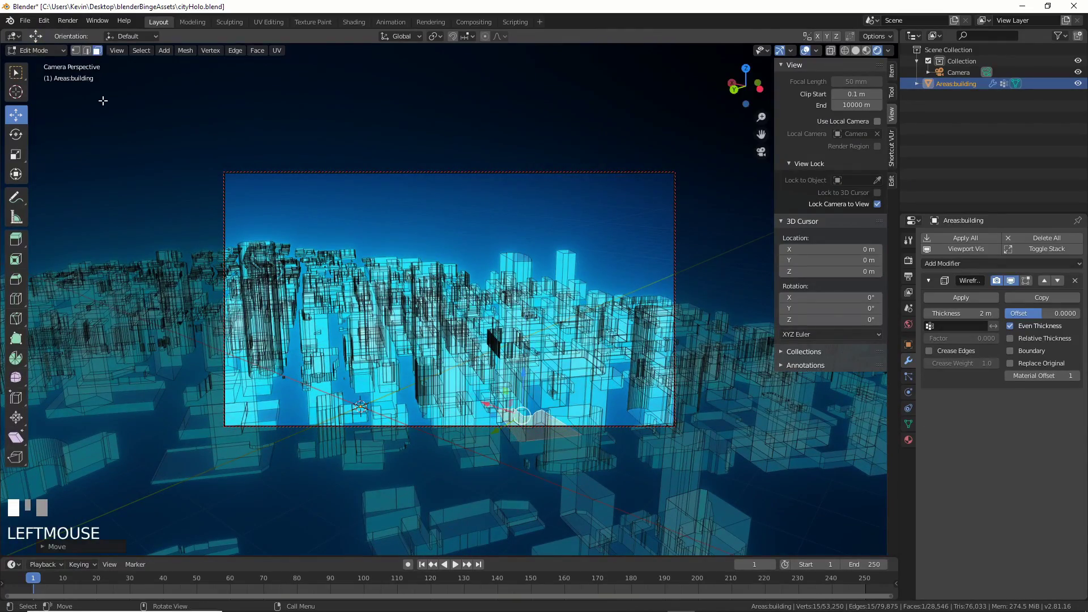
Return to object mode, deselect the buildings and view the glowing city side-on
key(Tab)
scroll(509, 287, down, 2)
middle_drag(509, 287, 487, 274)
click(530, 196)
middle_drag(531, 196, 583, 279)
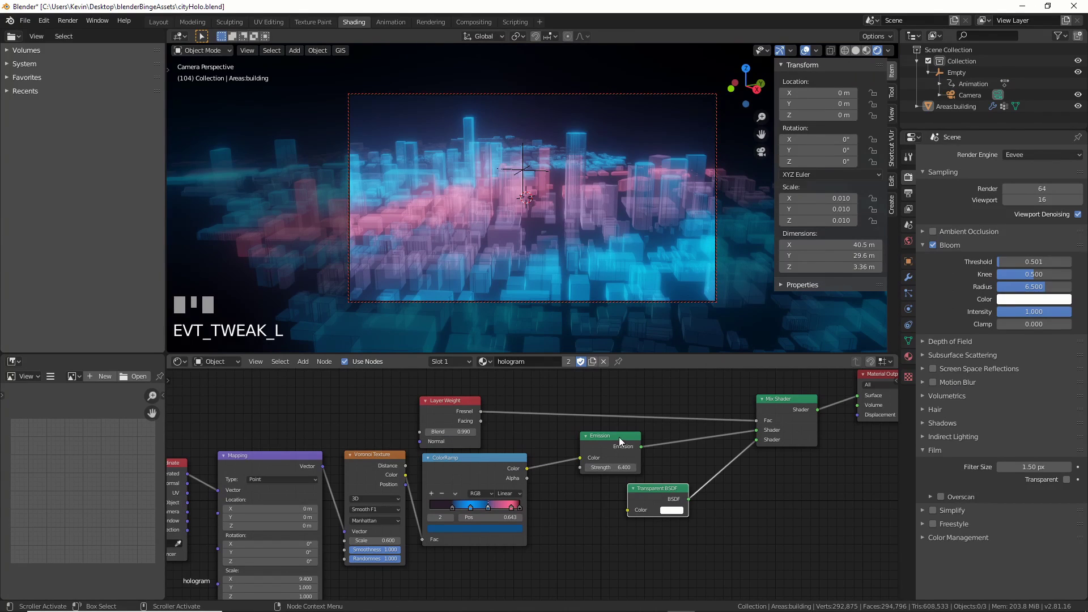
Shift the Emission, ColorRamp, Voronoi, Mapping and Texture Coordinate nodes right and recentre the tree
drag(619, 438, 665, 435)
drag(491, 465, 557, 462)
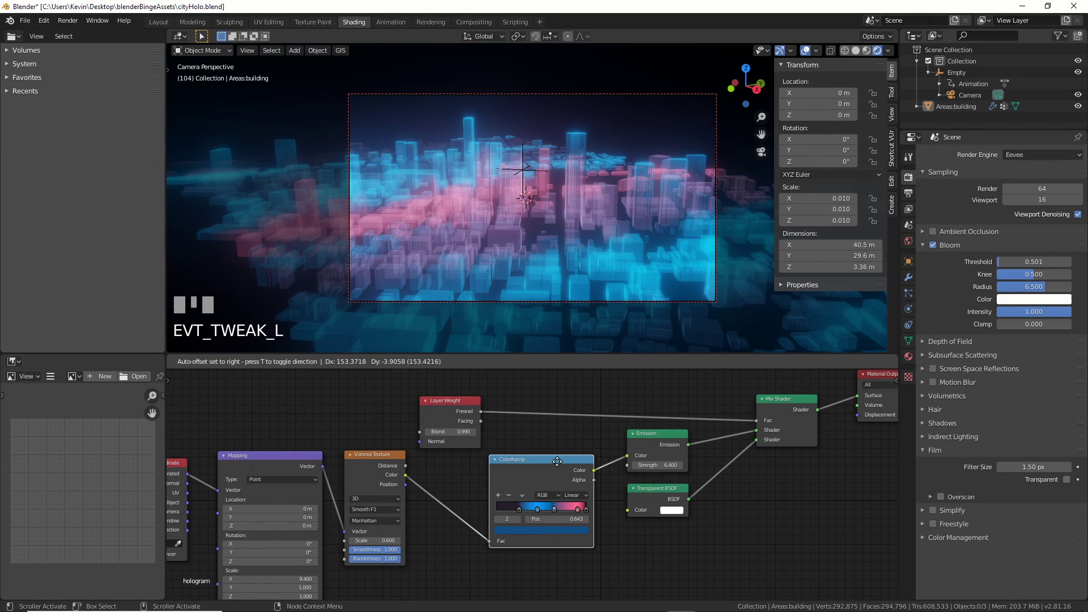
drag(396, 464, 444, 476)
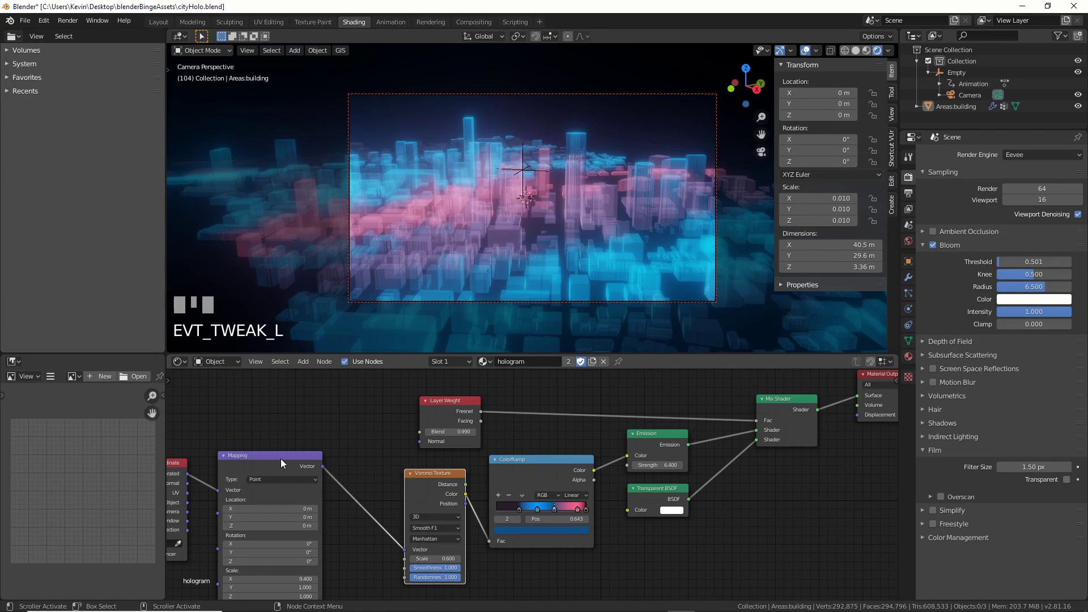
drag(280, 462, 326, 462)
drag(179, 468, 225, 468)
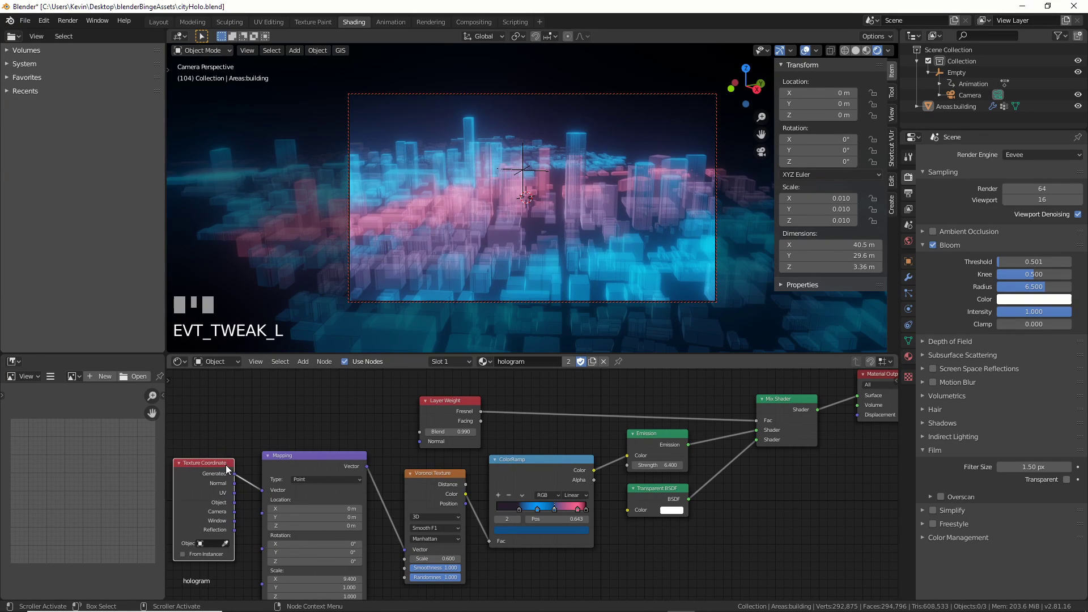
middle_drag(378, 426, 424, 421)
scroll(817, 519, up, 3)
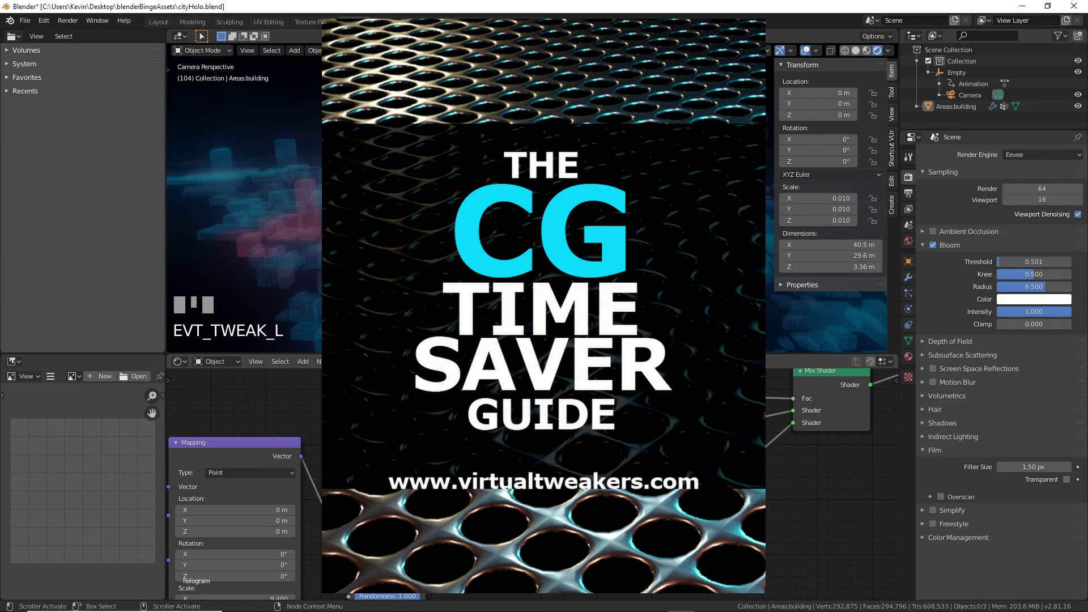
middle_drag(510, 454, 663, 464)
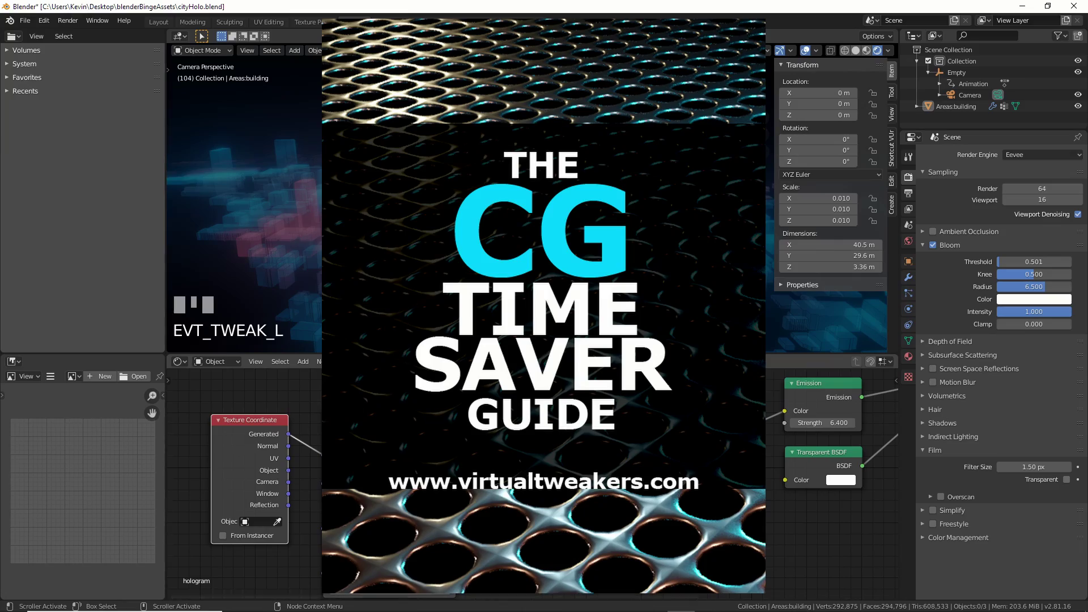